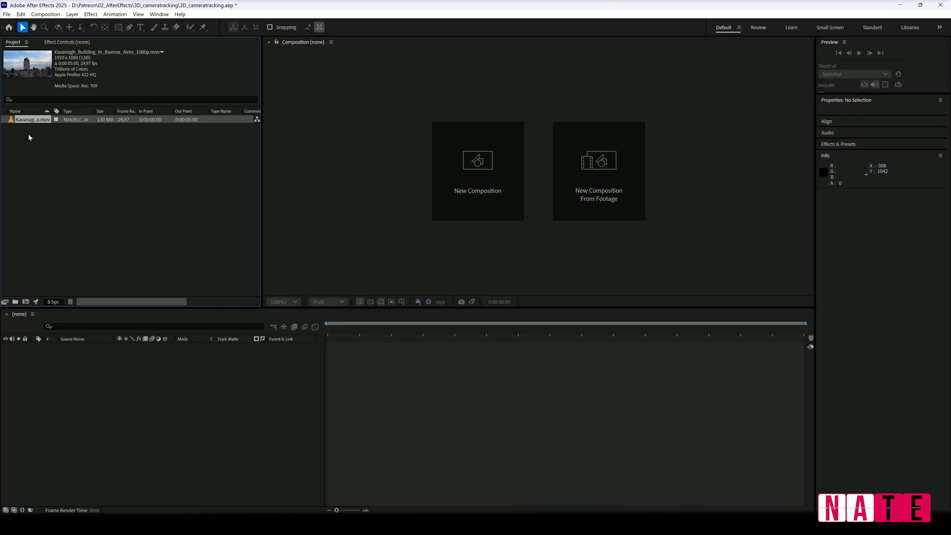
Create a composition from the Kavanagh Building footage and play it back, returning to the first frame.
{"action": "left_click_drag", "start_coordinate": [11, 121], "coordinate": [28, 304]}
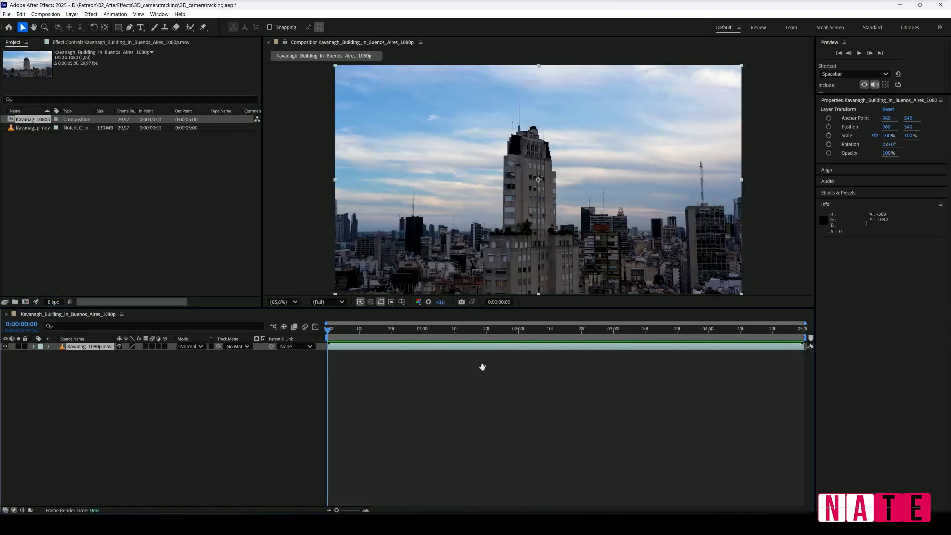
{"action": "key", "text": "space"}
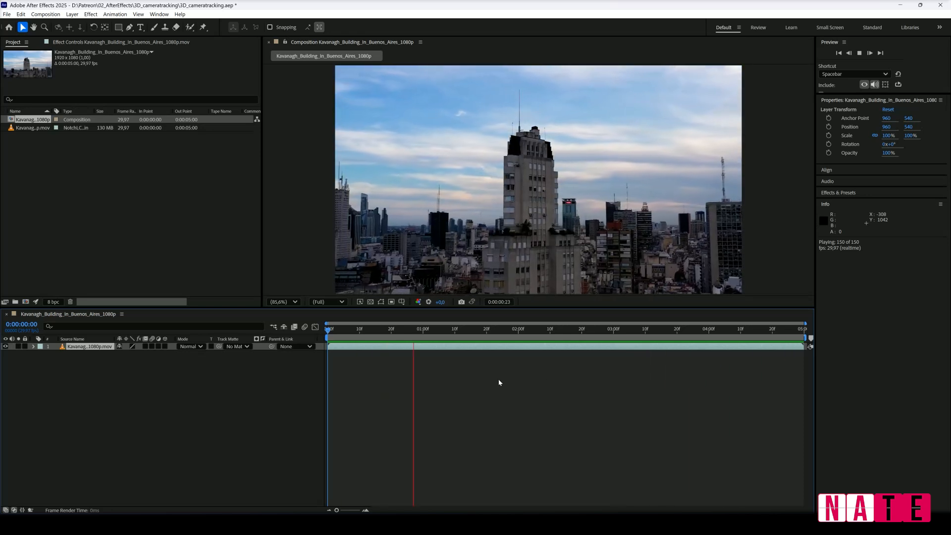
{"action": "key", "text": "space"}
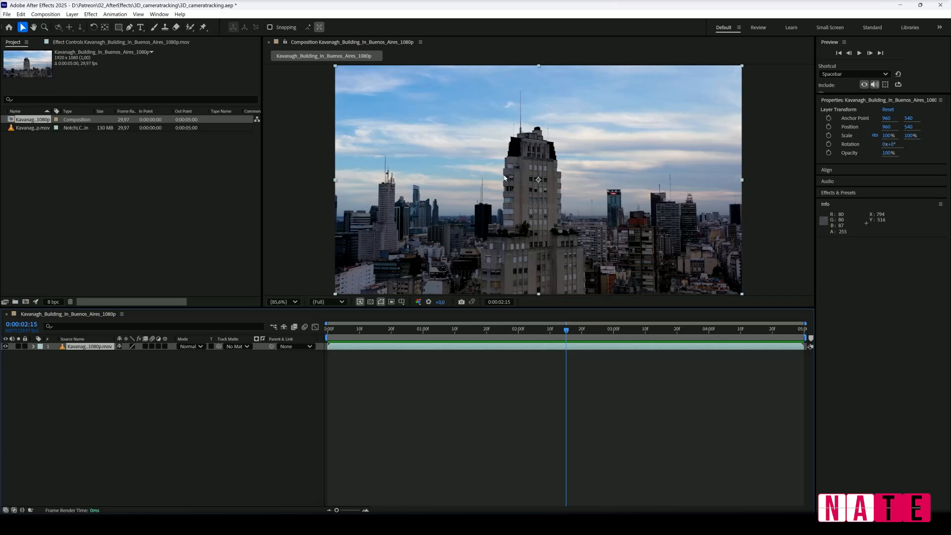
{"action": "key", "text": "Home"}
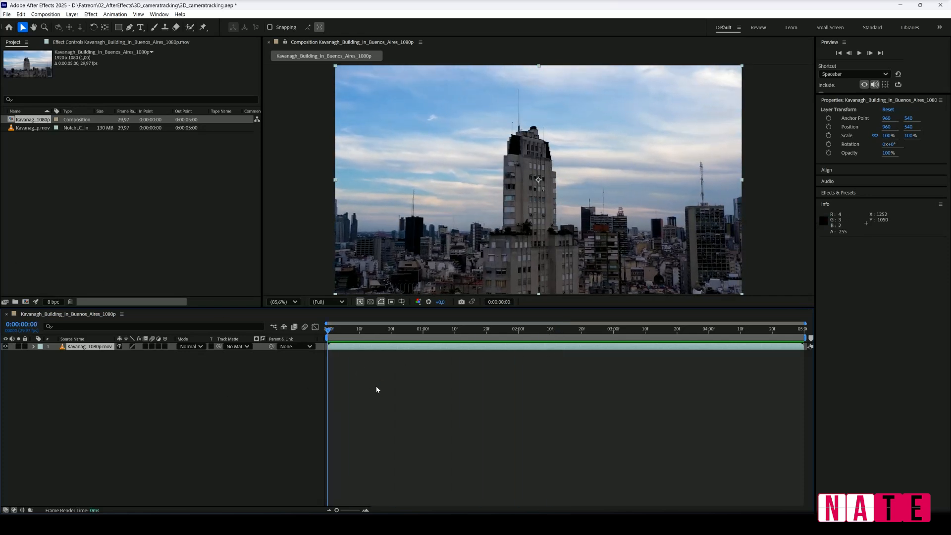
Run Track Camera on the Kavanagh Building footage layer.
{"action": "right_click", "coordinate": [82, 348]}
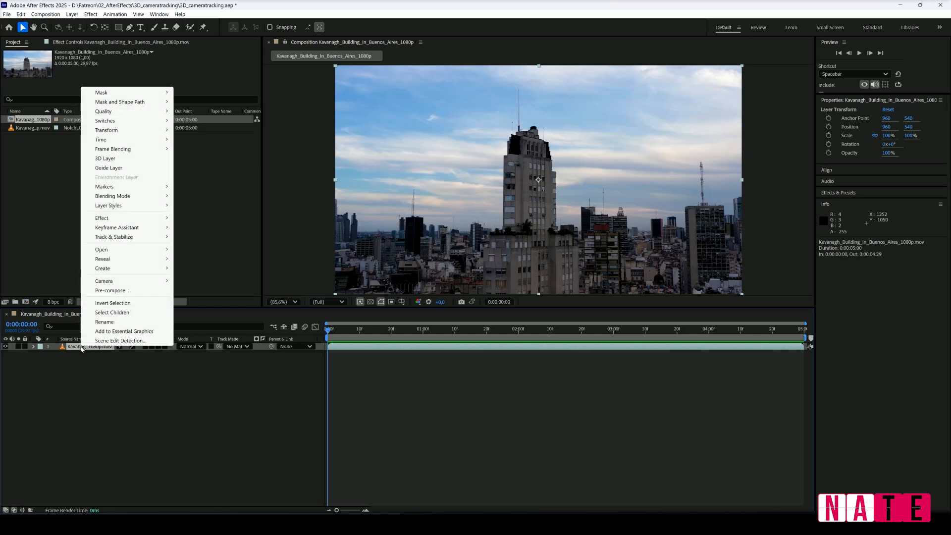
{"action": "mouse_move", "coordinate": [133, 237]}
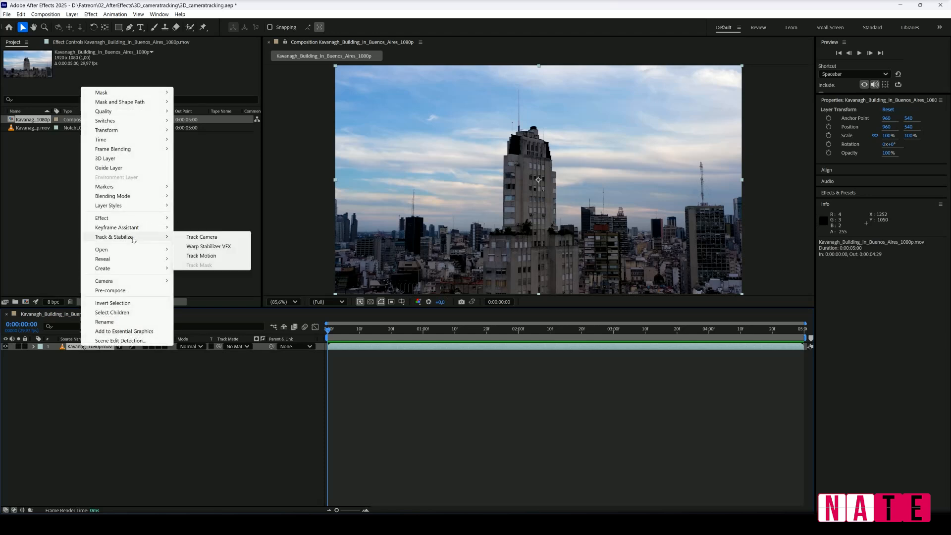
{"action": "left_click", "coordinate": [226, 237]}
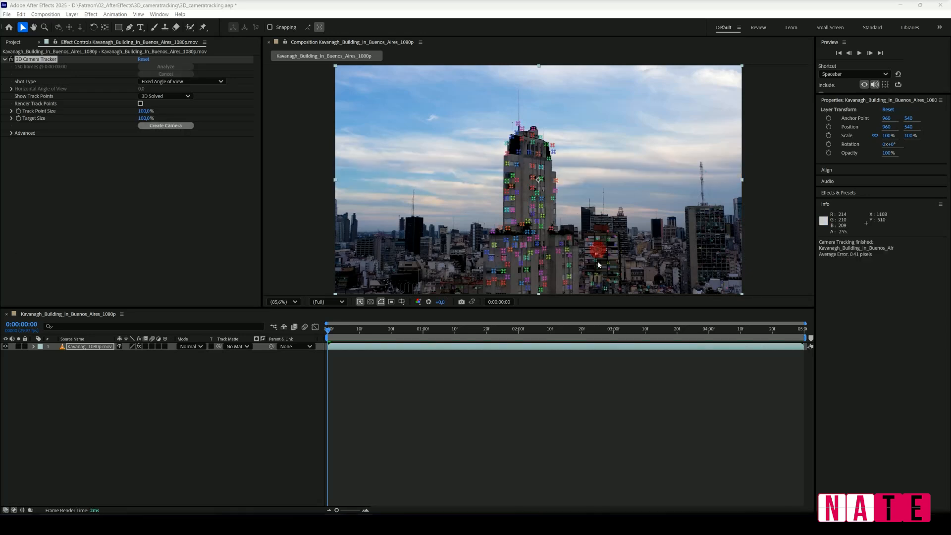
At 0:00:02:11, create a solid and camera from the track points on the tower's upper facade, and preview the result.
{"action": "left_click_drag", "start_coordinate": [329, 330], "coordinate": [553, 332]}
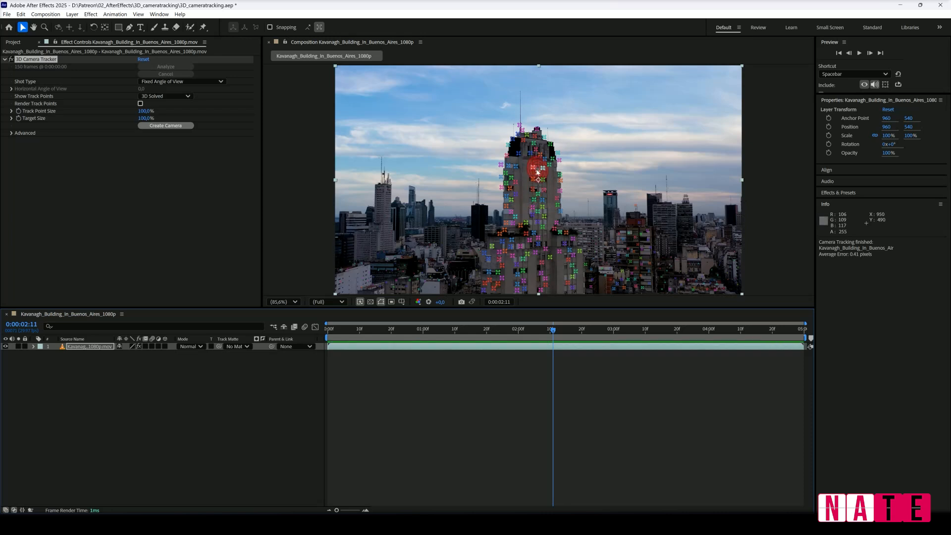
{"action": "left_click", "coordinate": [538, 172]}
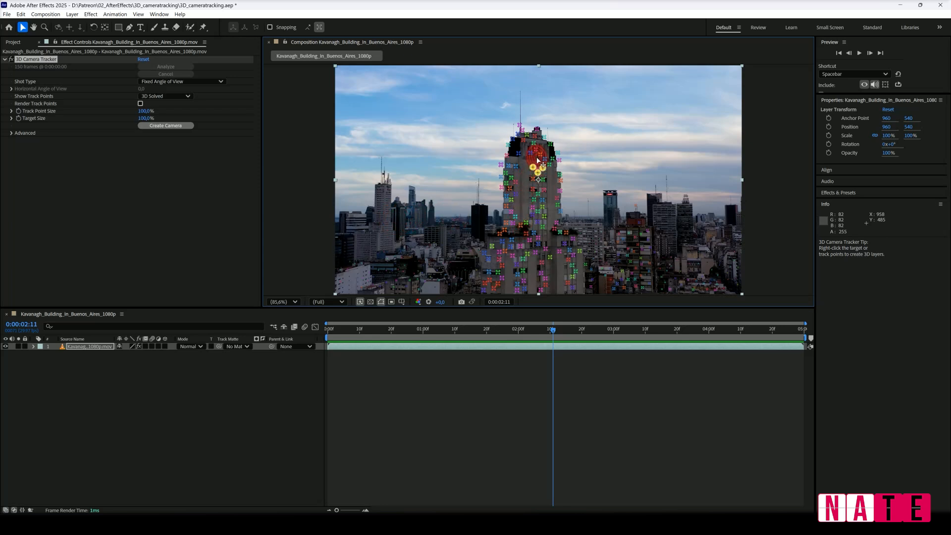
{"action": "right_click", "coordinate": [538, 160]}
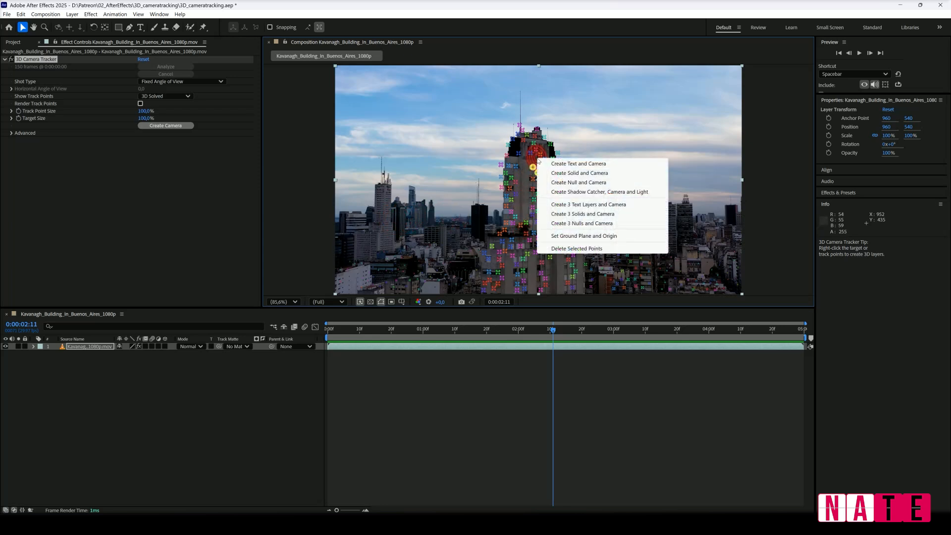
{"action": "left_click", "coordinate": [564, 173]}
{"action": "key", "text": "space"}
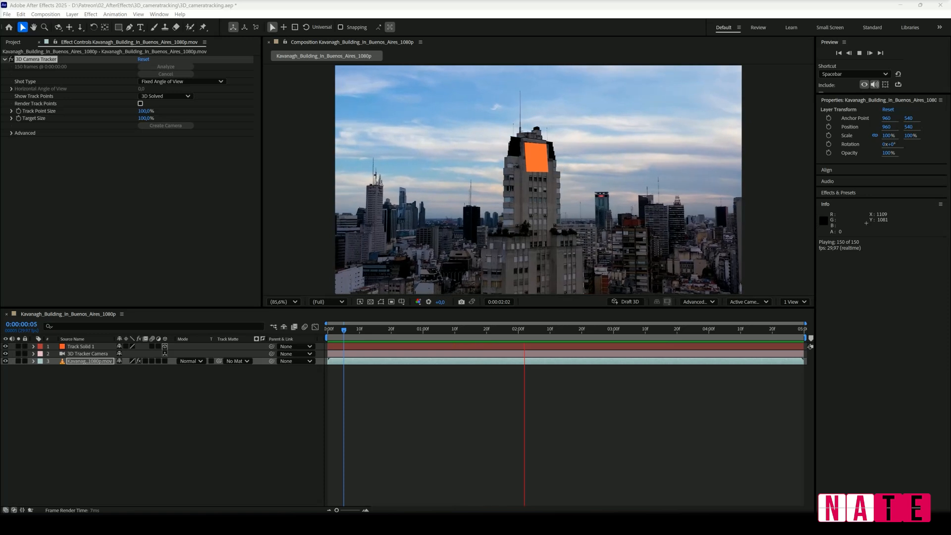
{"action": "key", "text": "space"}
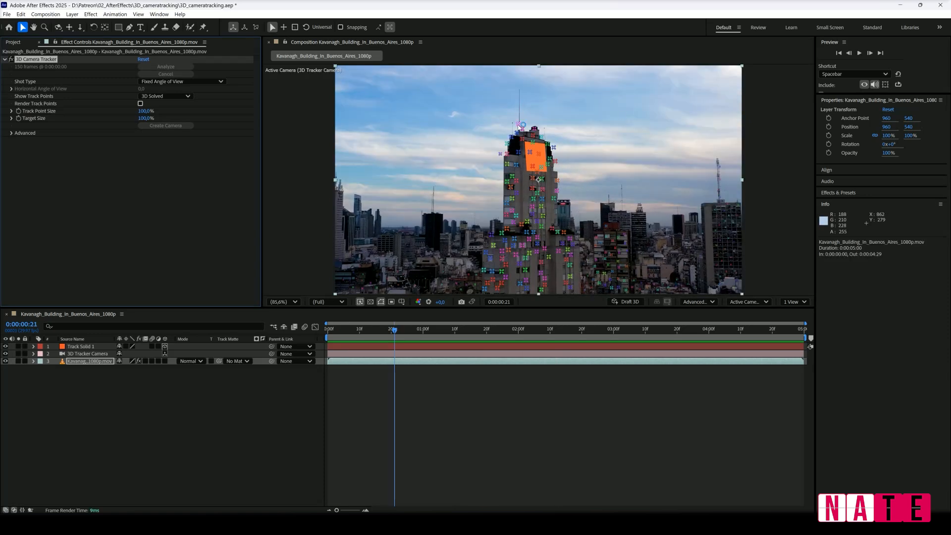
Create a null from the track point at the base of the tower's antenna and play back its tracking from the start.
{"action": "right_click", "coordinate": [519, 126]}
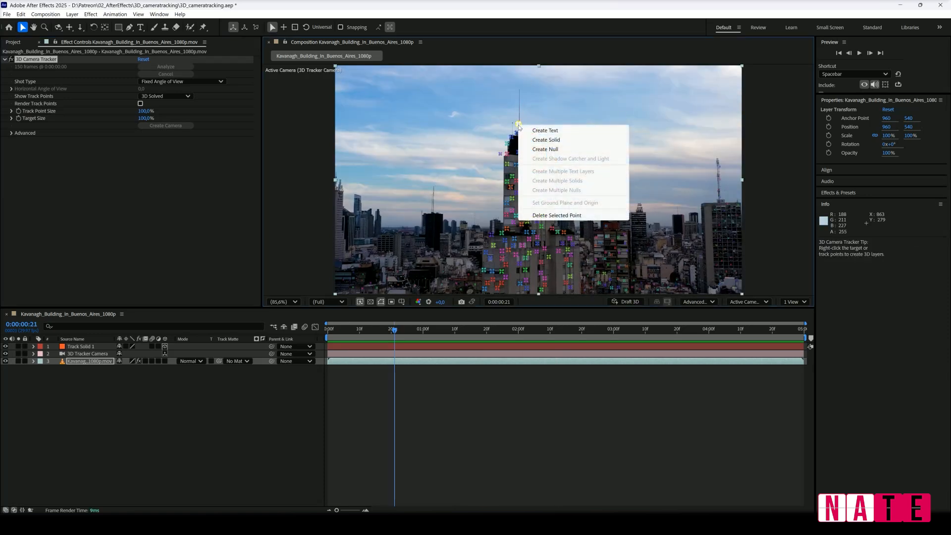
{"action": "left_click", "coordinate": [548, 149]}
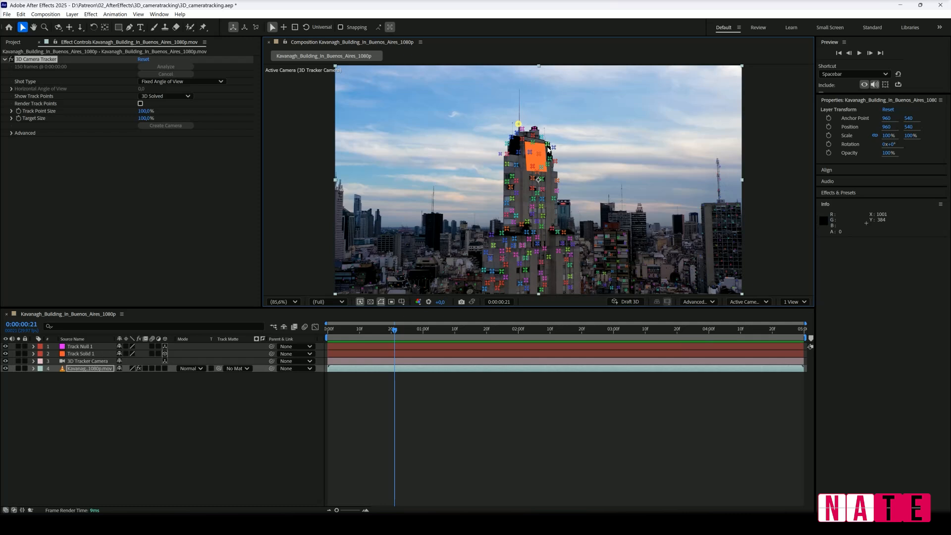
{"action": "left_click", "coordinate": [80, 347]}
{"action": "left_click", "coordinate": [327, 330]}
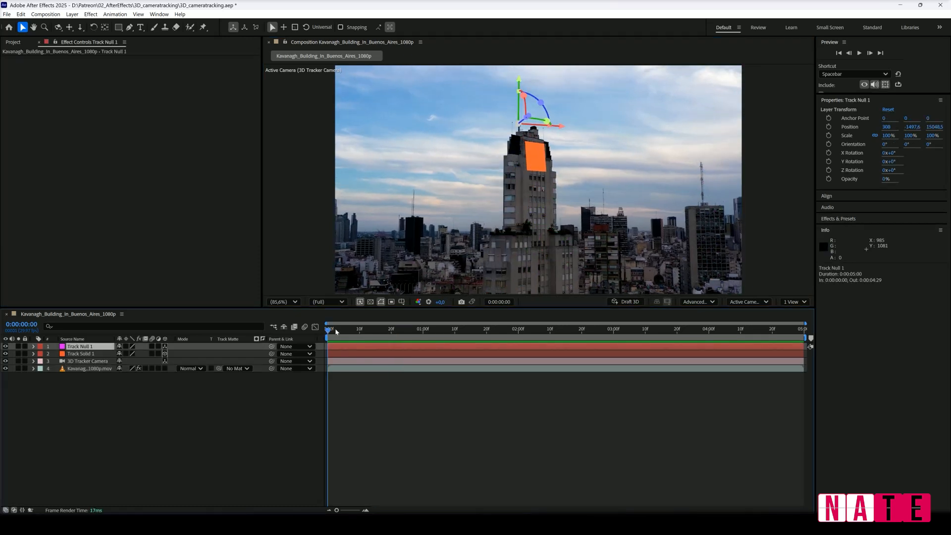
{"action": "key", "text": "space"}
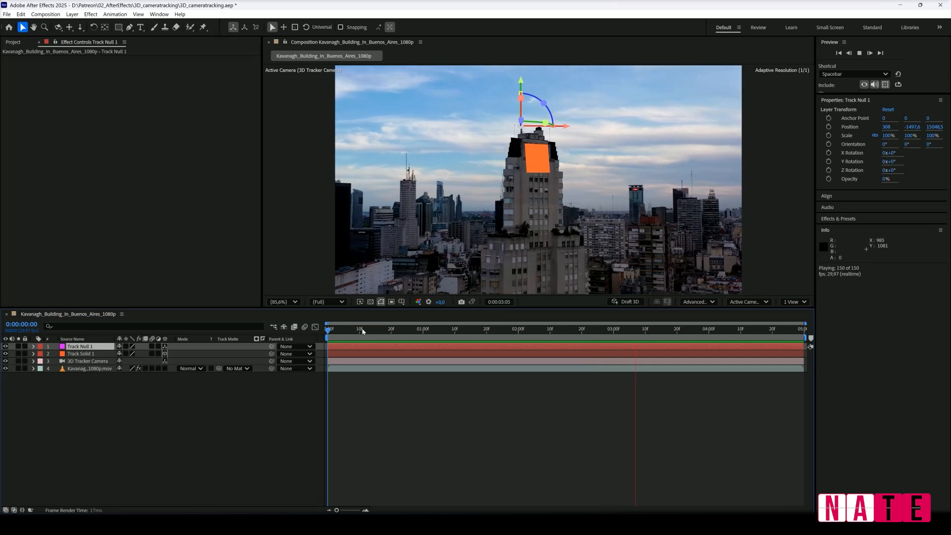
{"action": "key", "text": "space"}
Switch the composition to the Top view and locate the tracked null and solid in it.
{"action": "left_click", "coordinate": [756, 302]}
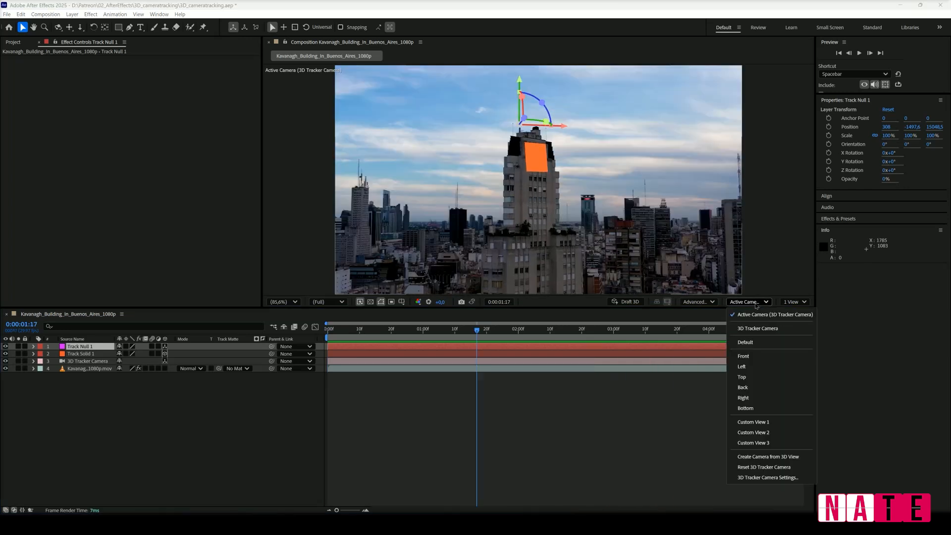
{"action": "left_click", "coordinate": [743, 378]}
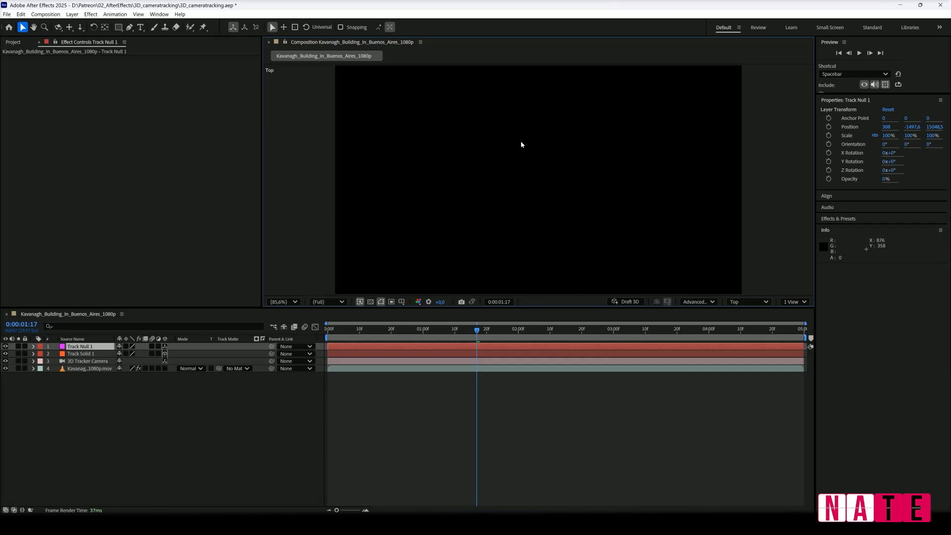
{"action": "scroll", "coordinate": [521, 144], "scroll_direction": "down", "scroll_amount": 4}
{"action": "scroll", "coordinate": [479, 239], "scroll_direction": "down", "scroll_amount": 2}
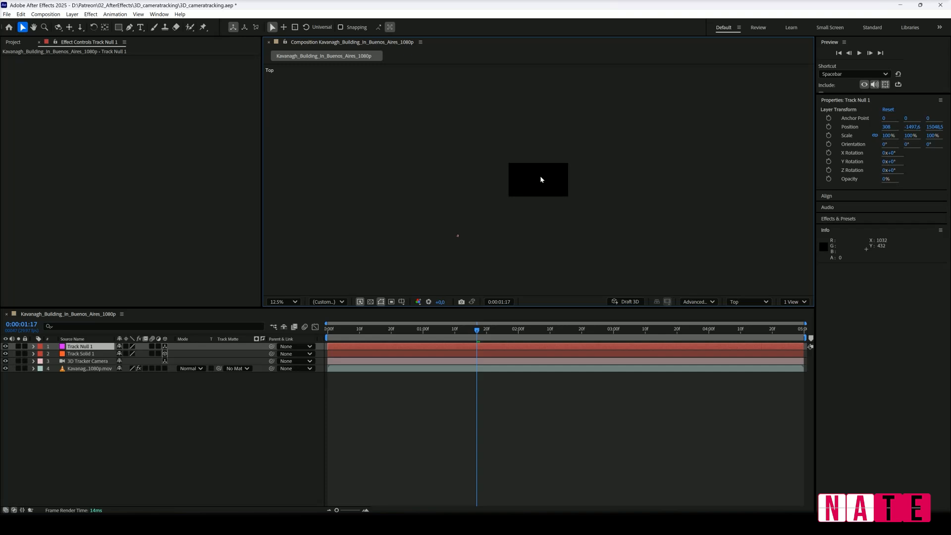
{"action": "scroll", "coordinate": [540, 180], "scroll_direction": "down", "scroll_amount": 2}
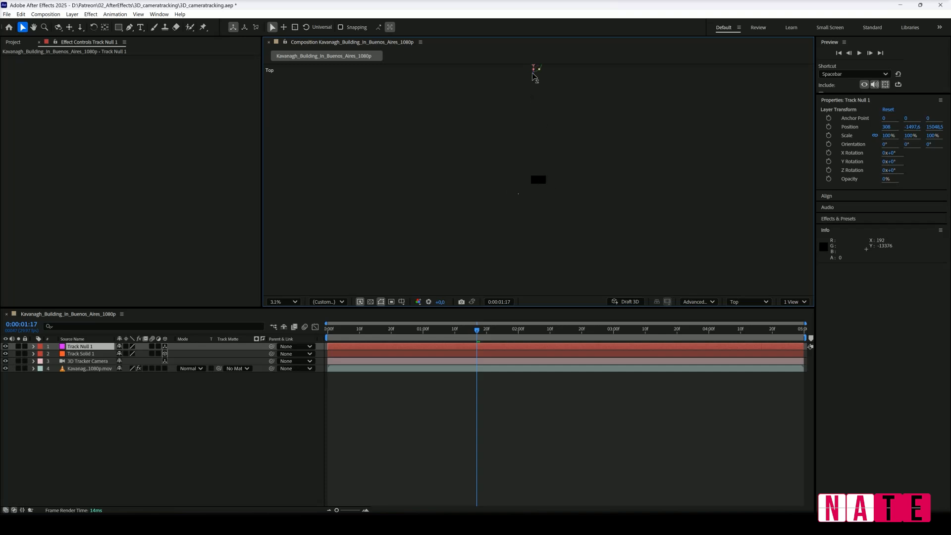
{"action": "scroll", "coordinate": [544, 191], "scroll_direction": "down", "scroll_amount": 1}
{"action": "scroll", "coordinate": [536, 190], "scroll_direction": "up", "scroll_amount": 1}
{"action": "left_click_drag", "start_coordinate": [535, 195], "coordinate": [531, 230]}
Add a new null object to the composition and make it a 3D layer.
{"action": "left_click", "coordinate": [61, 412]}
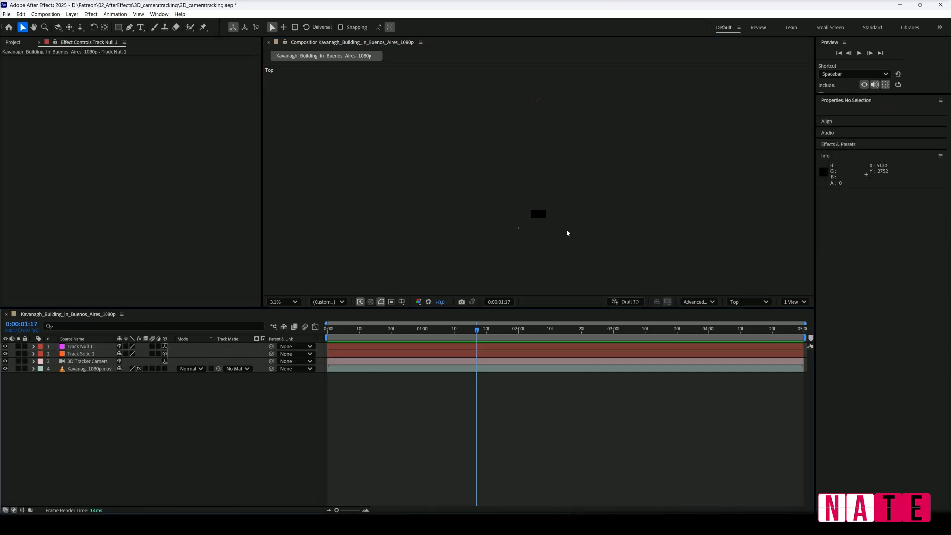
{"action": "right_click", "coordinate": [95, 416]}
{"action": "mouse_move", "coordinate": [175, 314]}
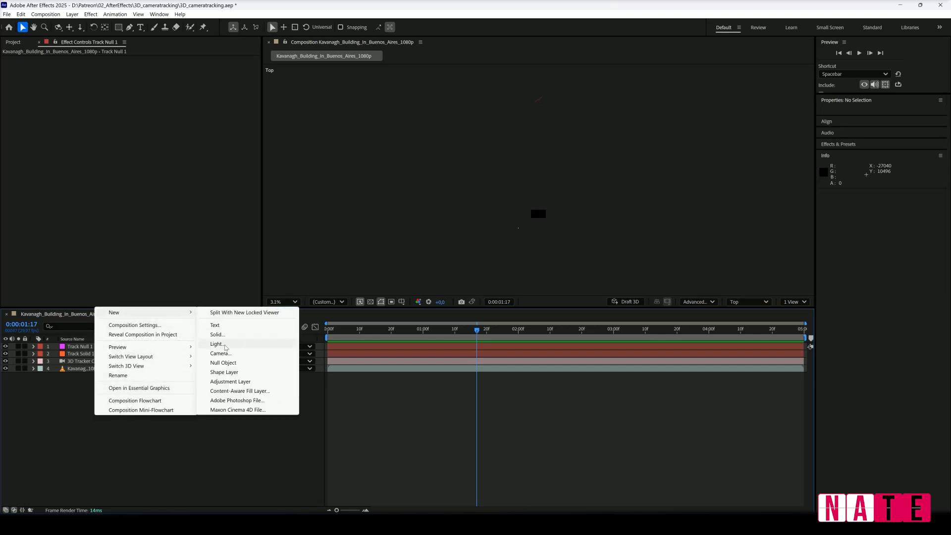
{"action": "left_click", "coordinate": [227, 362]}
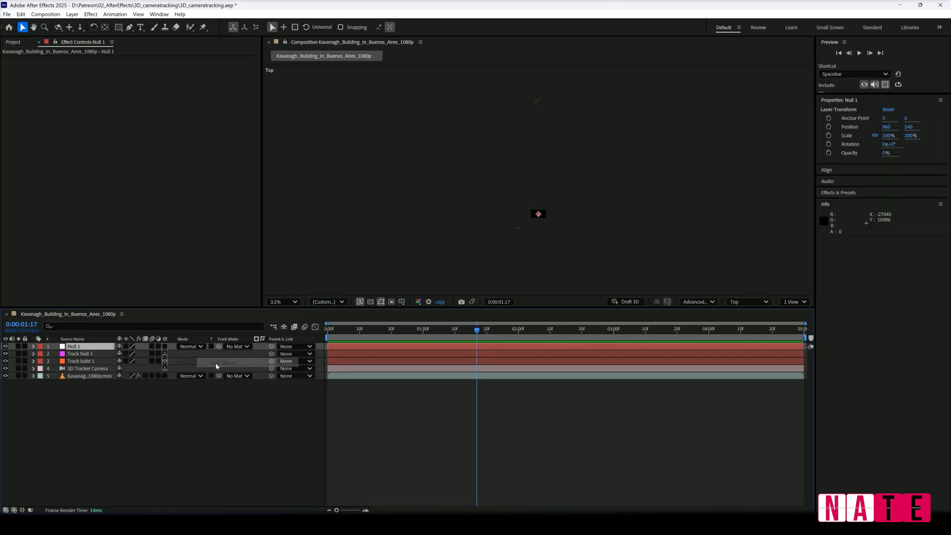
{"action": "left_click", "coordinate": [165, 347]}
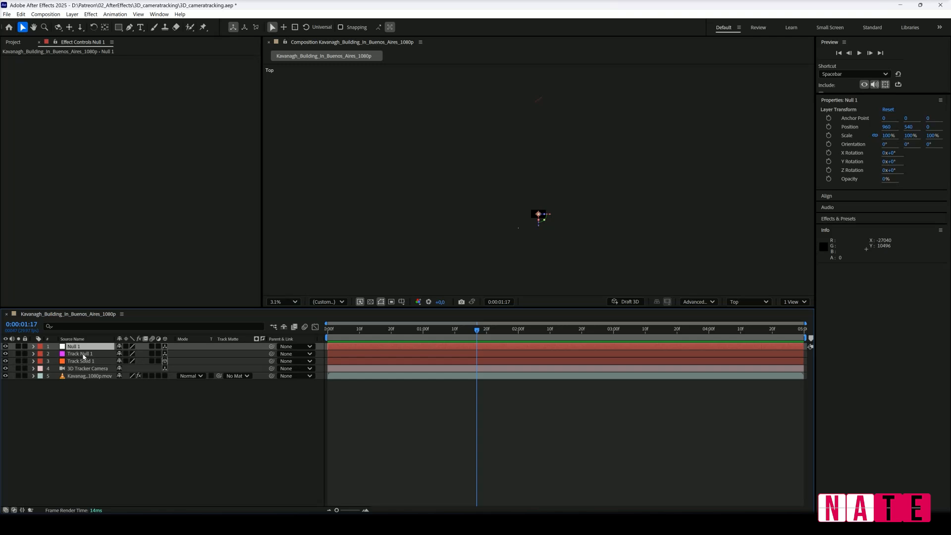
Parent Track Null 1, Track Solid 1 and the 3D Tracker Camera to Null 1.
{"action": "left_click_drag", "start_coordinate": [272, 354], "coordinate": [74, 346]}
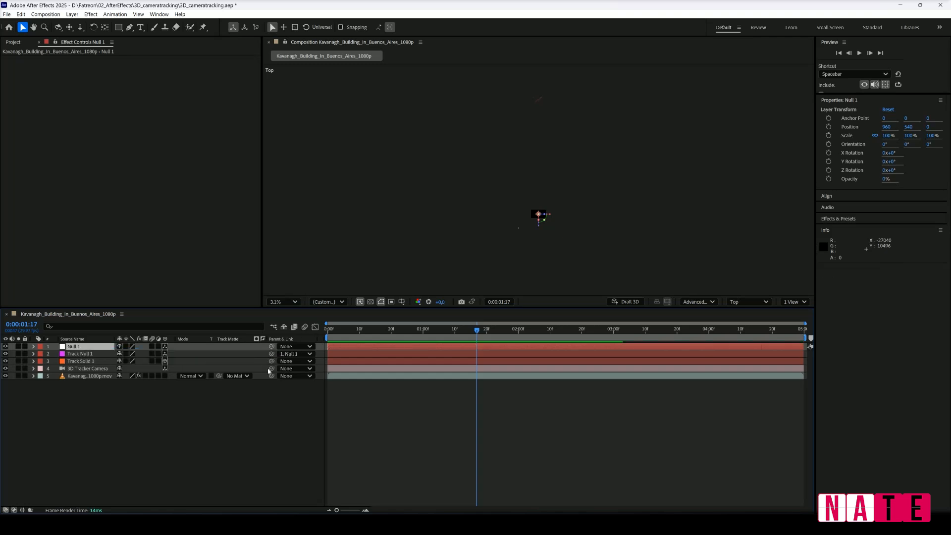
{"action": "left_click_drag", "start_coordinate": [271, 361], "coordinate": [119, 347]}
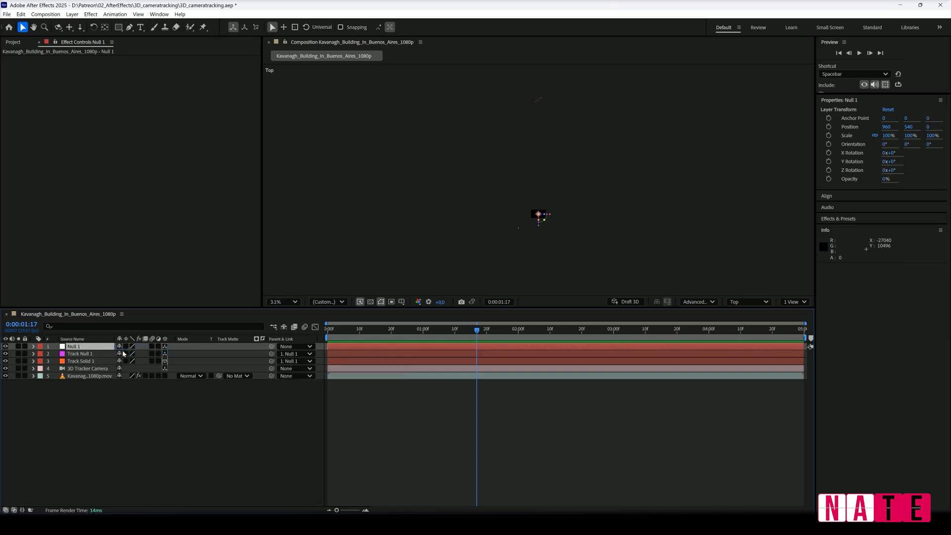
{"action": "left_click_drag", "start_coordinate": [272, 369], "coordinate": [76, 348]}
{"action": "left_click", "coordinate": [69, 348]}
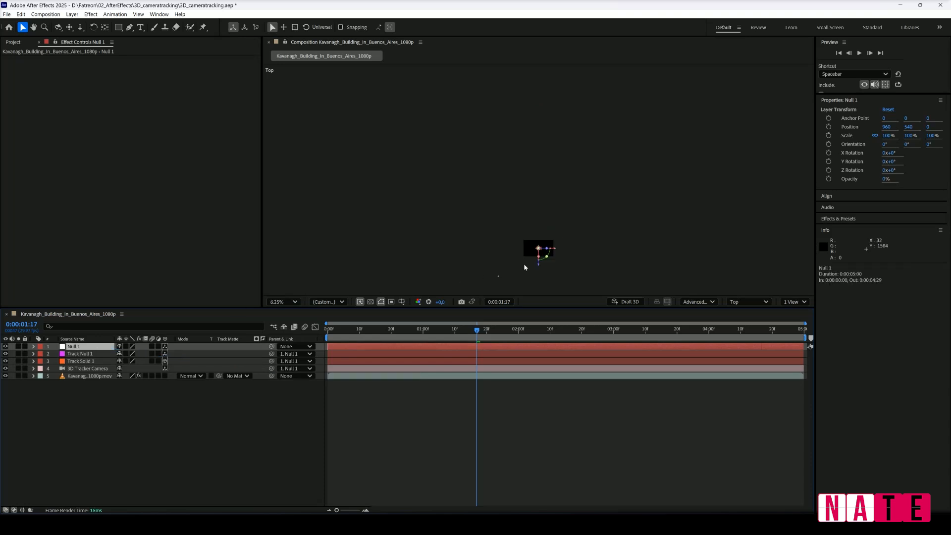
Scale Null 1 down to 5% on all axes.
{"action": "scroll", "coordinate": [524, 263], "scroll_direction": "up", "scroll_amount": 1}
{"action": "key", "text": "s"}
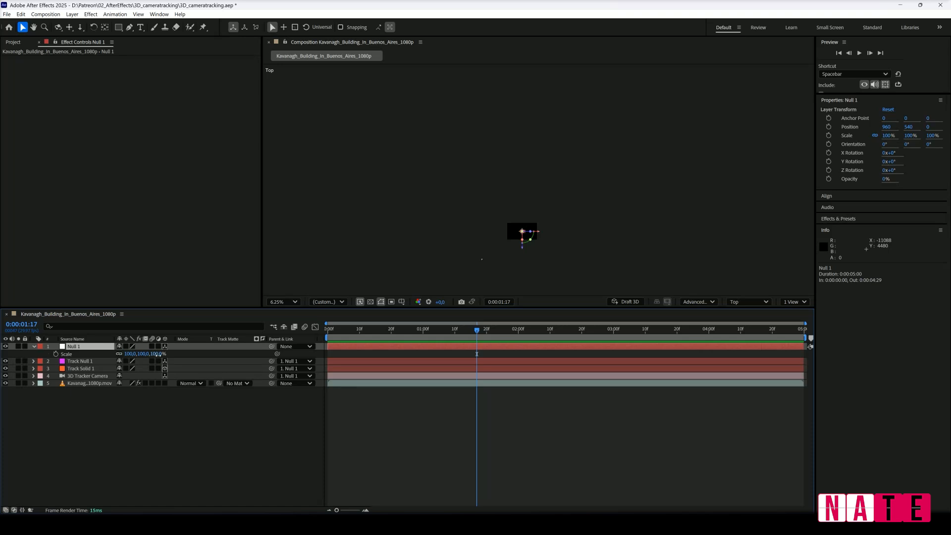
{"action": "left_click_drag", "start_coordinate": [157, 354], "coordinate": [148, 357]}
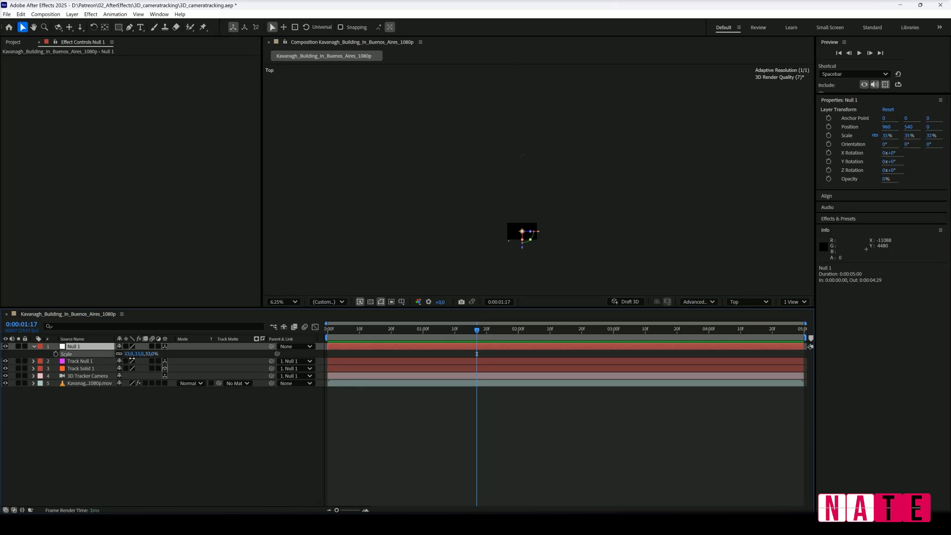
{"action": "left_click_drag", "start_coordinate": [124, 361], "coordinate": [121, 362]}
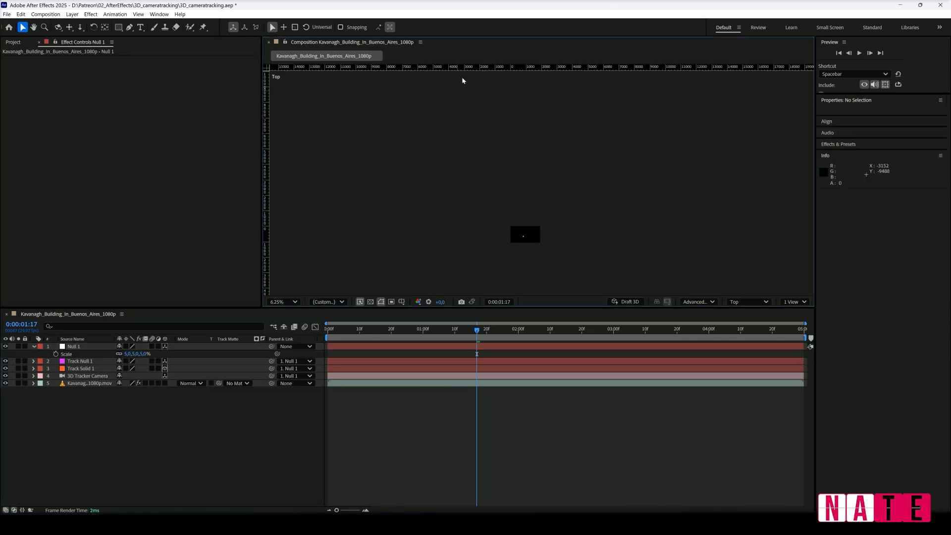
Add a horizontal guide in the Top view, then align the solid to it by rotating Null 1 to 33° in Y and moving it to 638.9, 540, -716.
{"action": "left_click_drag", "start_coordinate": [513, 68], "coordinate": [542, 236]}
{"action": "left_click", "coordinate": [283, 302]}
{"action": "left_click", "coordinate": [285, 321]}
{"action": "left_click", "coordinate": [73, 347]}
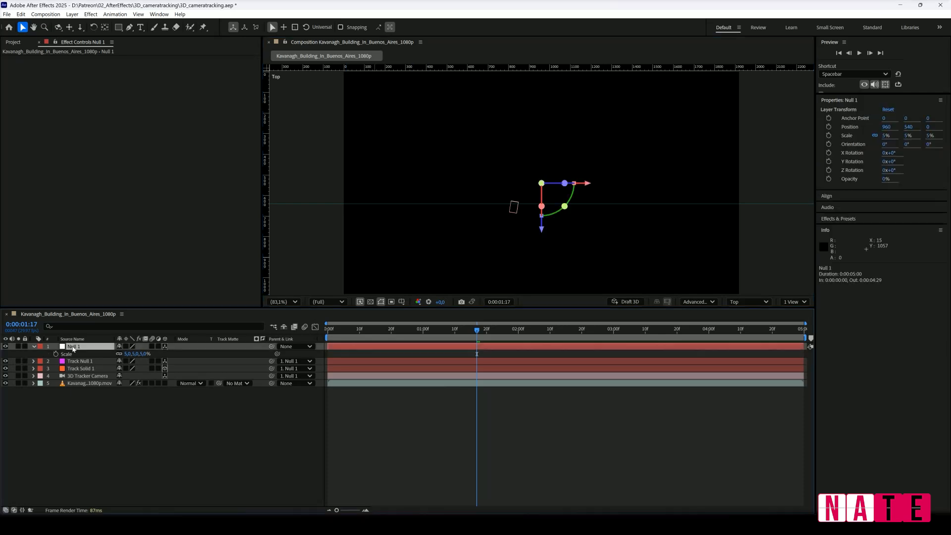
{"action": "left_click_drag", "start_coordinate": [542, 229], "coordinate": [429, 352]}
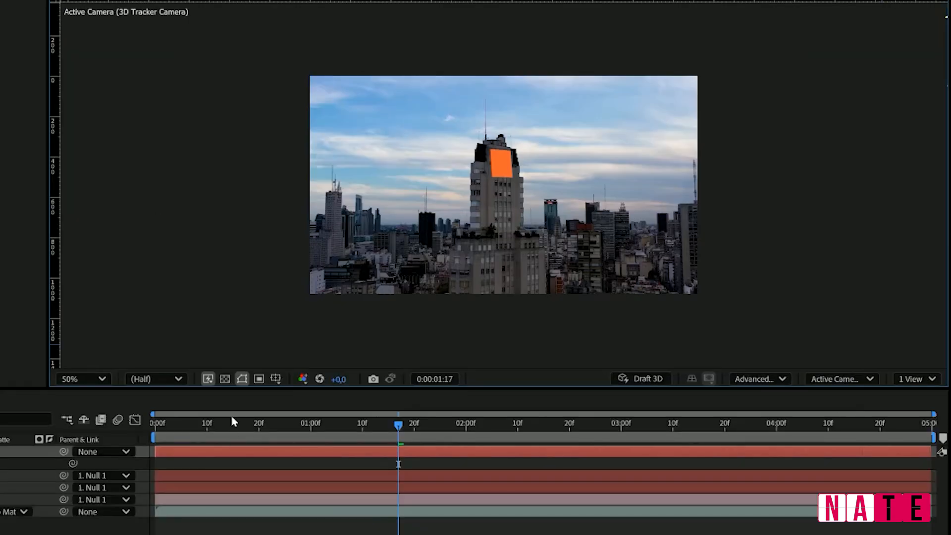
{"action": "left_click_drag", "start_coordinate": [168, 425], "coordinate": [508, 436]}
Delete Null 1 and preview the tracked solid through the active camera.
{"action": "left_click", "coordinate": [79, 346]}
{"action": "key", "text": "Delete"}
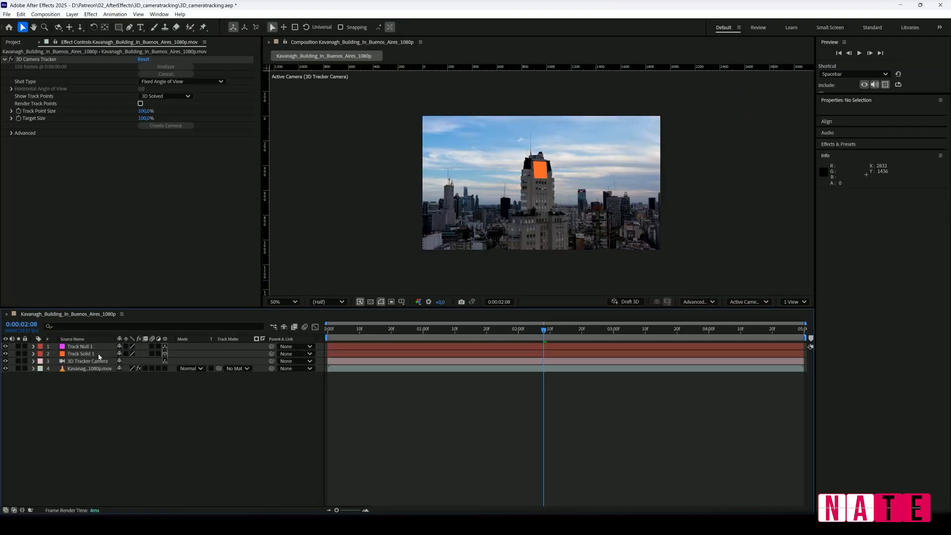
{"action": "key", "text": "space"}
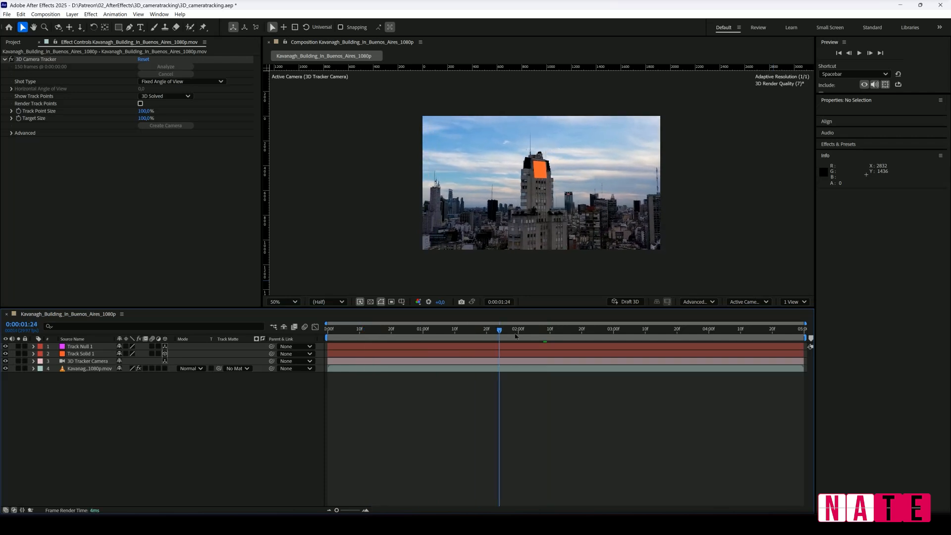
Add Argentina.png to the building composition and move its anchor point to the flag's left edge.
{"action": "key", "text": "space"}
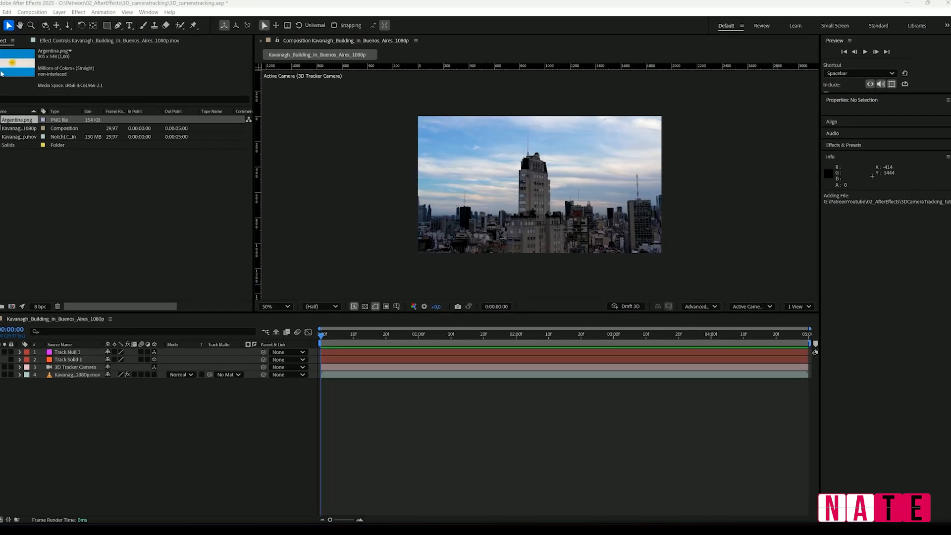
{"action": "left_click_drag", "start_coordinate": [25, 120], "coordinate": [581, 193]}
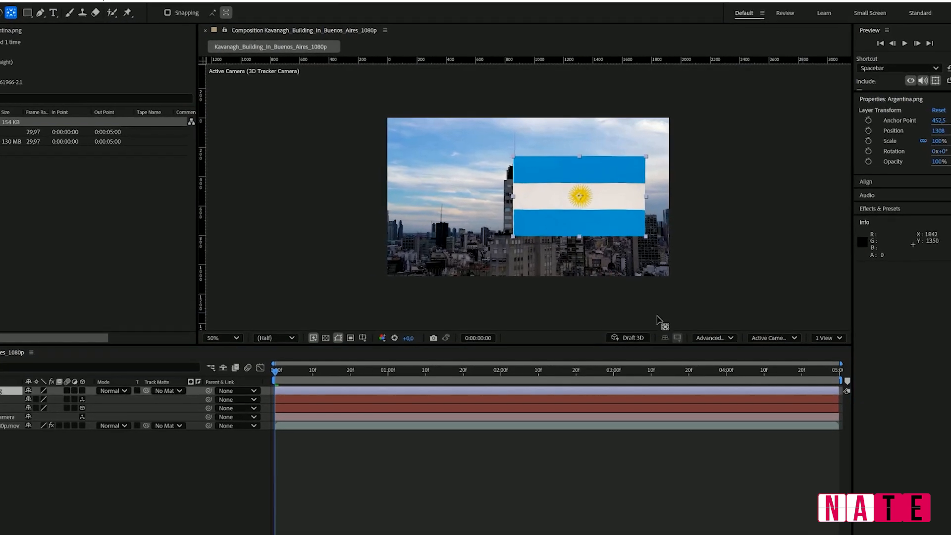
{"action": "left_click_drag", "start_coordinate": [578, 199], "coordinate": [510, 204]}
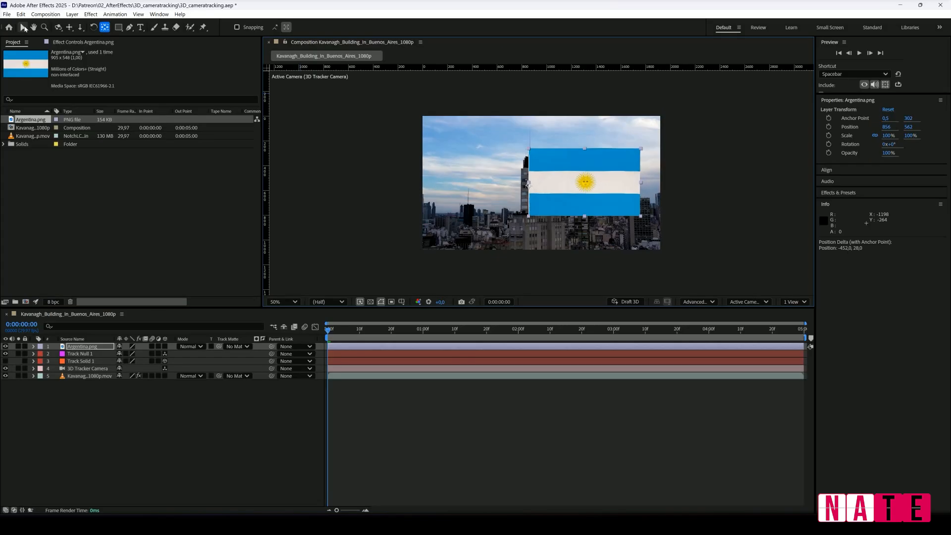
{"action": "left_click", "coordinate": [23, 28]}
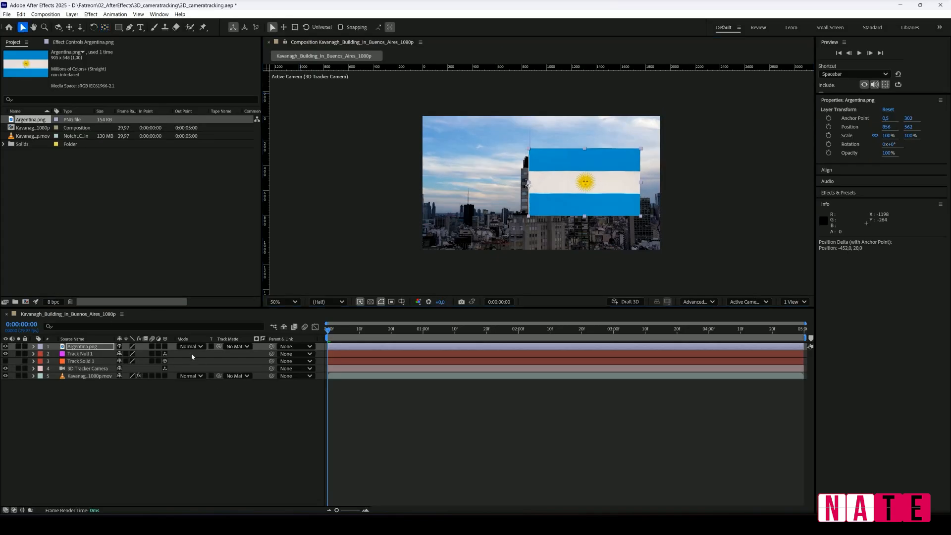
Make the Argentina.png layer 3D and scale it down to 14% on all axes.
{"action": "left_click", "coordinate": [165, 347]}
{"action": "key", "text": "s"}
{"action": "left_click_drag", "start_coordinate": [130, 354], "coordinate": [112, 358]}
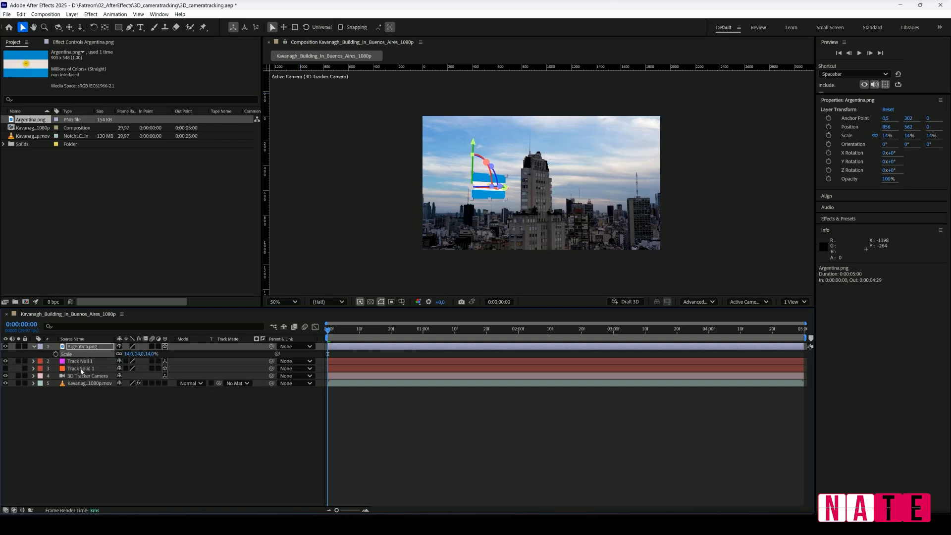
Match the flag's position to Track Null 1, then raise it above the tower to 1021.6, 401.7, -67.4.
{"action": "left_click", "coordinate": [81, 364]}
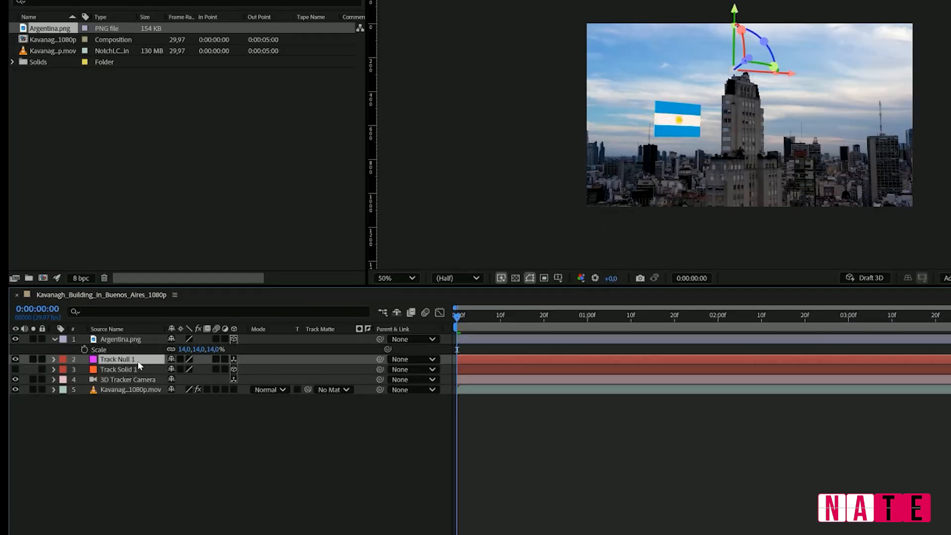
{"action": "key", "text": "p"}
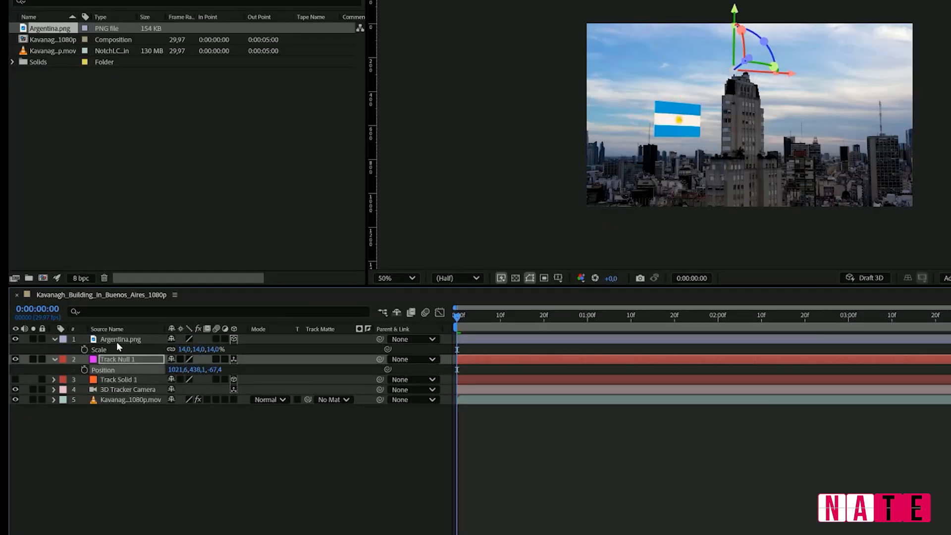
{"action": "left_click", "coordinate": [117, 342]}
{"action": "key", "text": "p"}
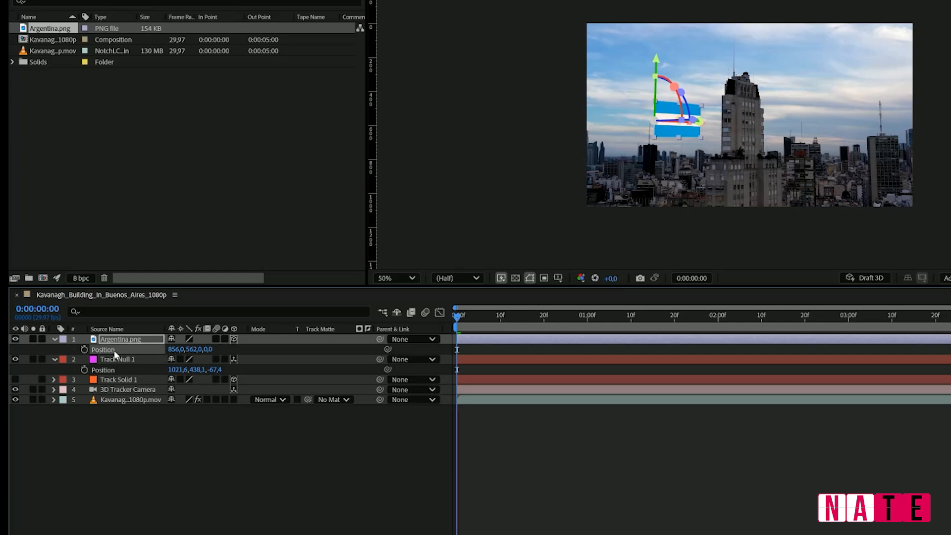
{"action": "key", "text": "ctrl+v"}
{"action": "left_click_drag", "start_coordinate": [737, 9], "coordinate": [738, 0]}
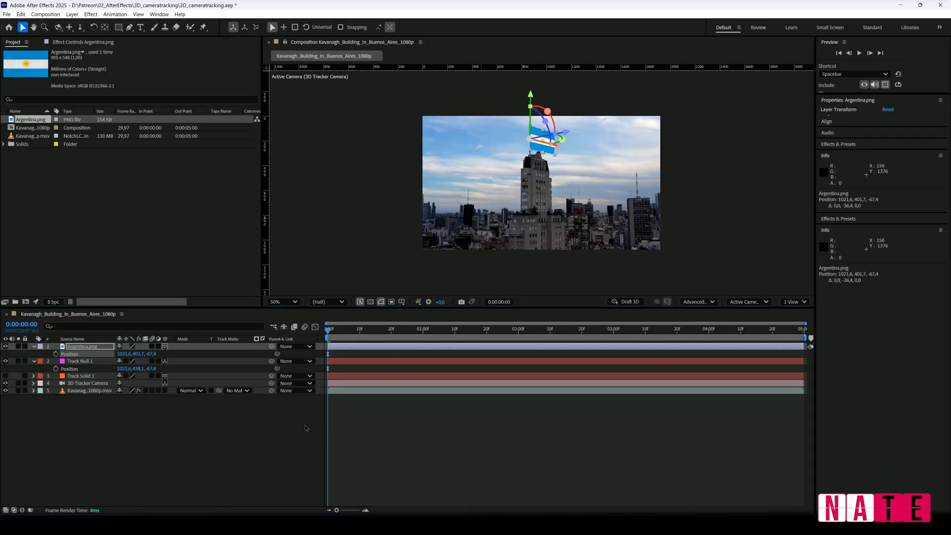
{"action": "left_click", "coordinate": [306, 428]}
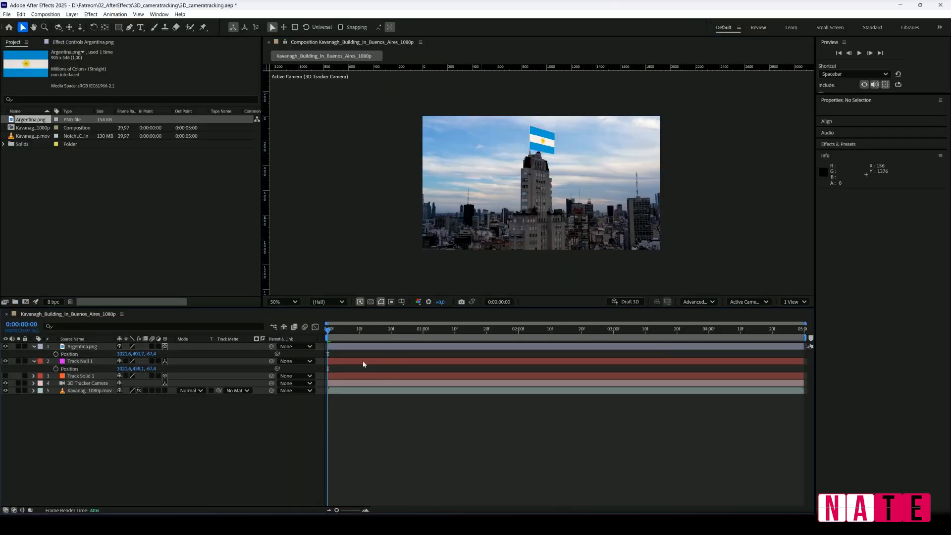
{"action": "left_click_drag", "start_coordinate": [341, 336], "coordinate": [405, 347]}
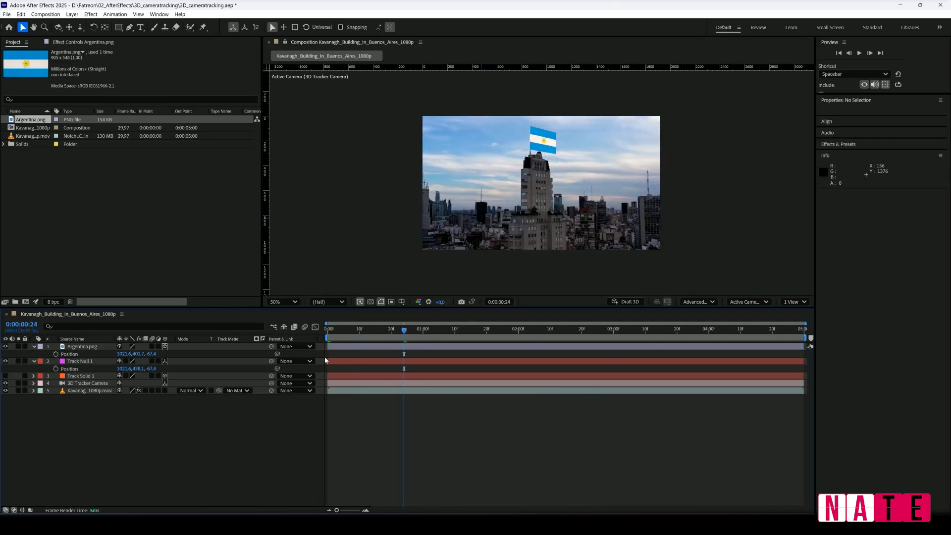
Pre-compose the Argentina.png layer, leaving all attributes in the building composition, and open the resulting composition.
{"action": "left_click", "coordinate": [78, 348]}
{"action": "right_click", "coordinate": [79, 349]}
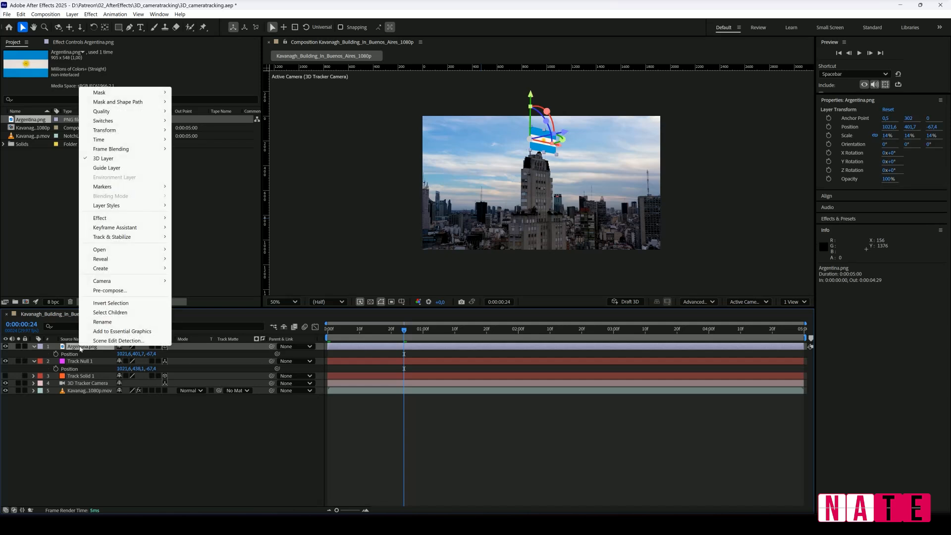
{"action": "left_click", "coordinate": [110, 291]}
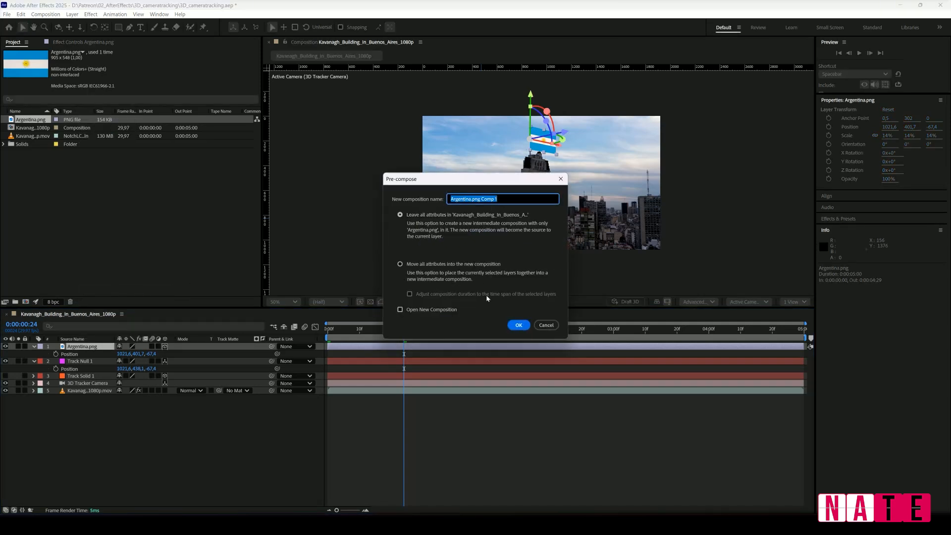
{"action": "left_click", "coordinate": [519, 325]}
{"action": "double_click", "coordinate": [85, 346]}
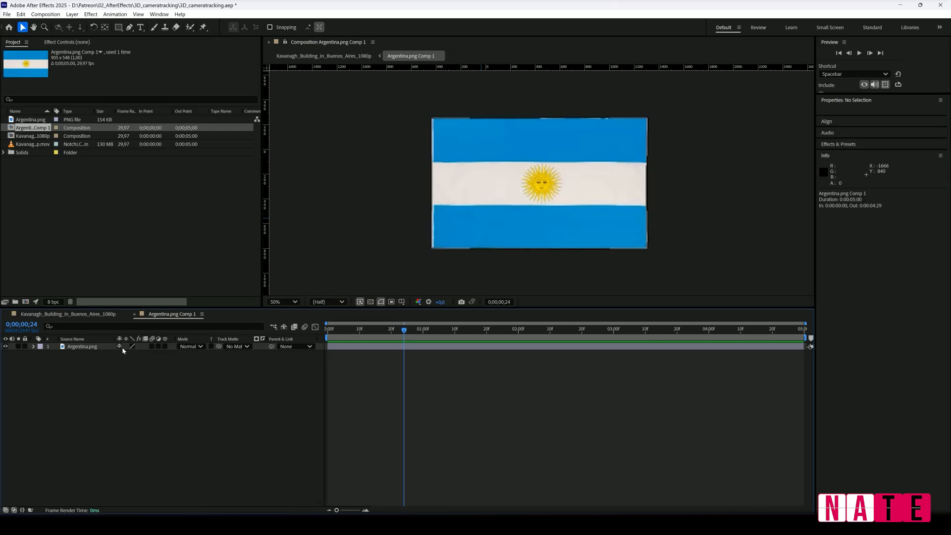
Apply the Displacement Map distortion effect to the Argentina.png layer inside the flag composition.
{"action": "left_click", "coordinate": [83, 347]}
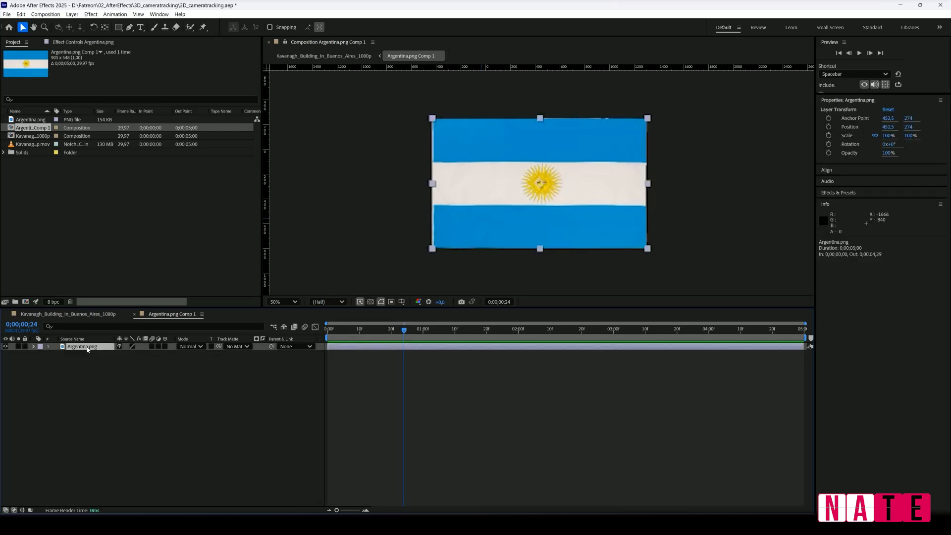
{"action": "right_click", "coordinate": [87, 347]}
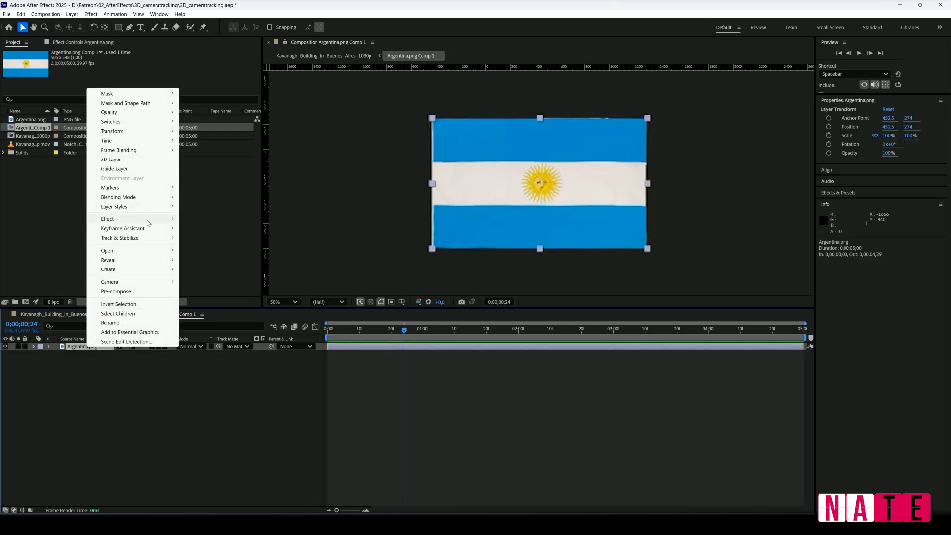
{"action": "mouse_move", "coordinate": [148, 219]}
{"action": "mouse_move", "coordinate": [263, 144]}
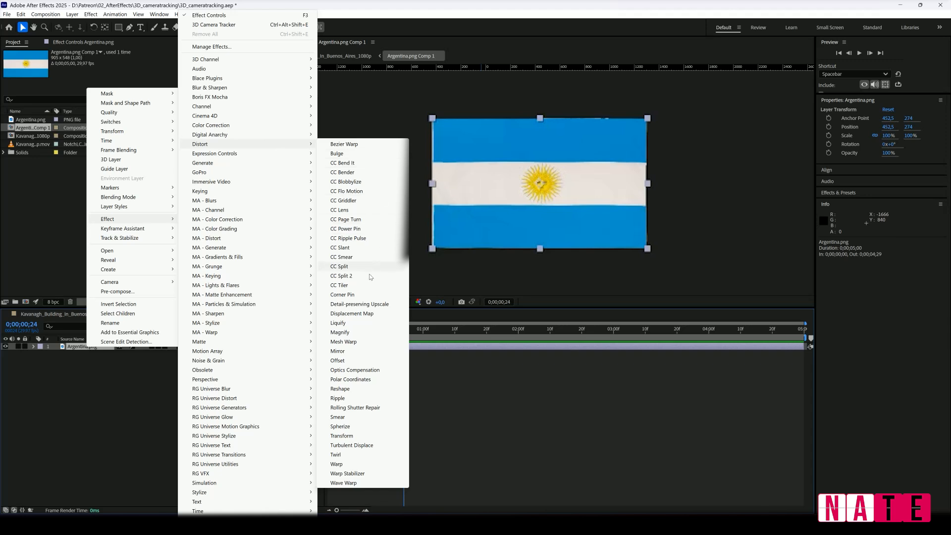
{"action": "left_click", "coordinate": [359, 314]}
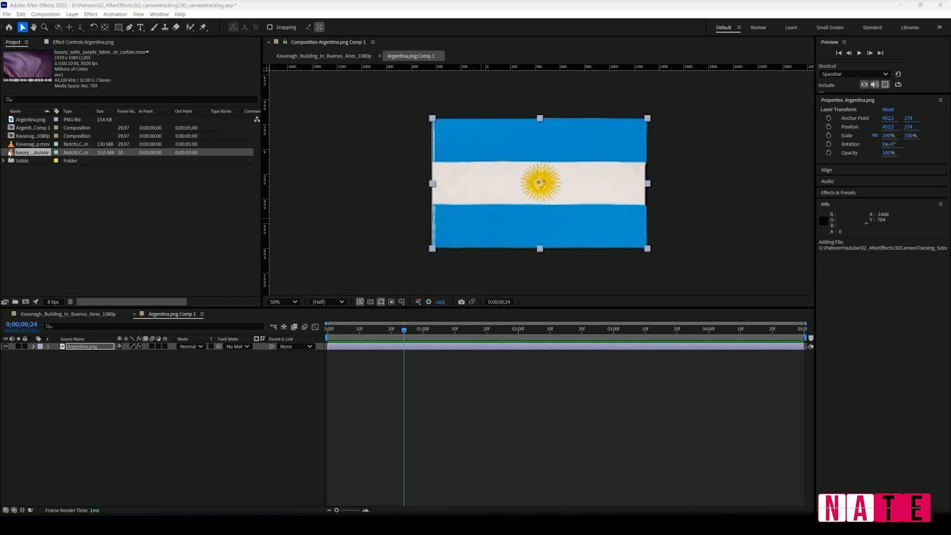
Place the luxury satin purple fabric video above Argentina.png and apply the Tint effect to it.
{"action": "left_click_drag", "start_coordinate": [9, 152], "coordinate": [76, 346]}
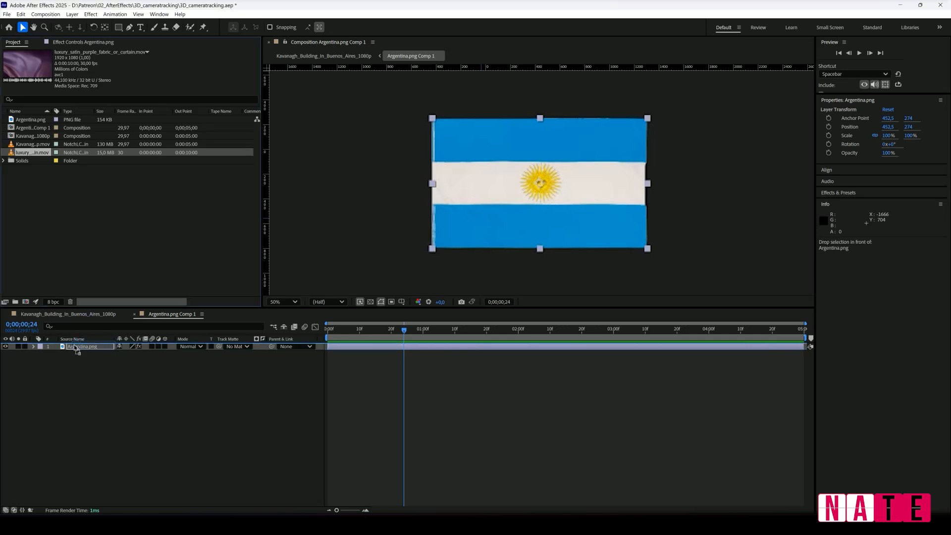
{"action": "right_click", "coordinate": [77, 347]}
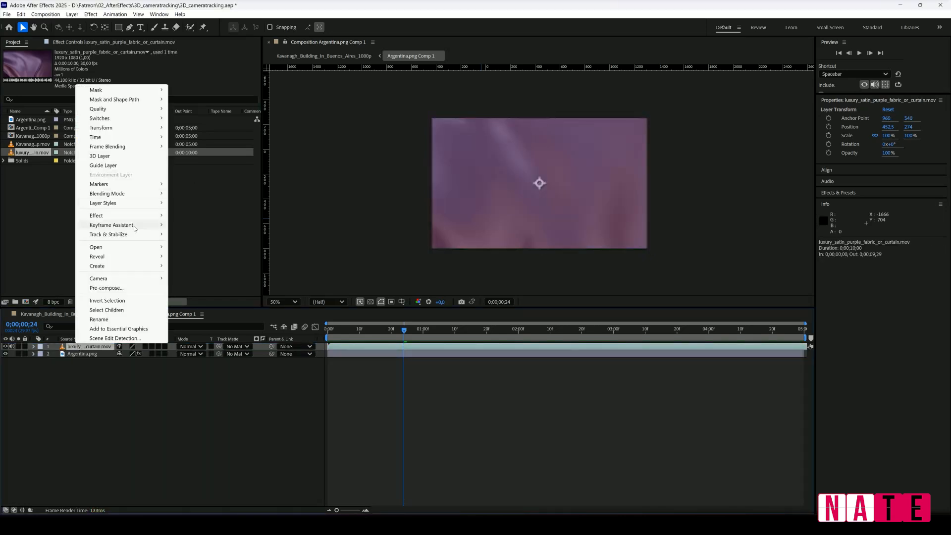
{"action": "mouse_move", "coordinate": [137, 217]}
{"action": "mouse_move", "coordinate": [294, 129]}
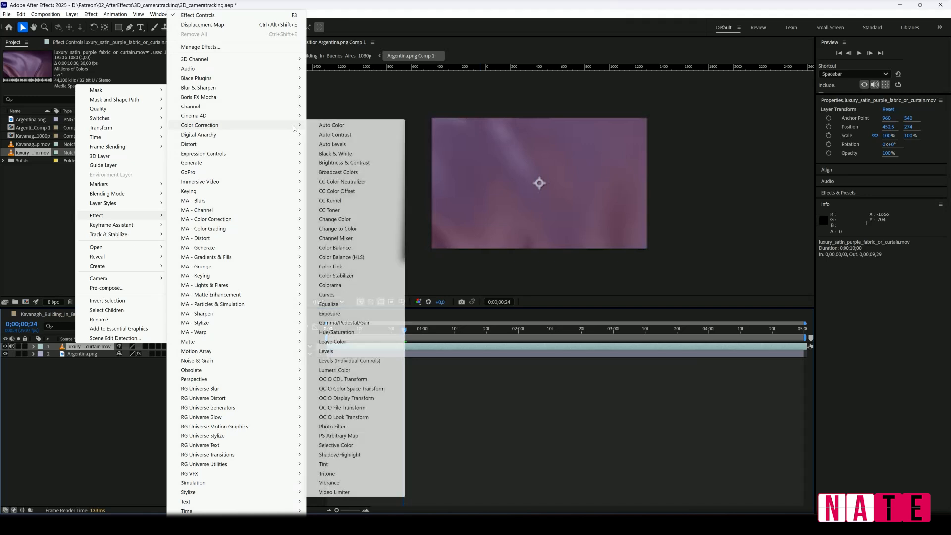
{"action": "left_click", "coordinate": [377, 464]}
Map the black of the fabric layer's Tint effect to the dark grey 474747.
{"action": "left_click", "coordinate": [142, 66]}
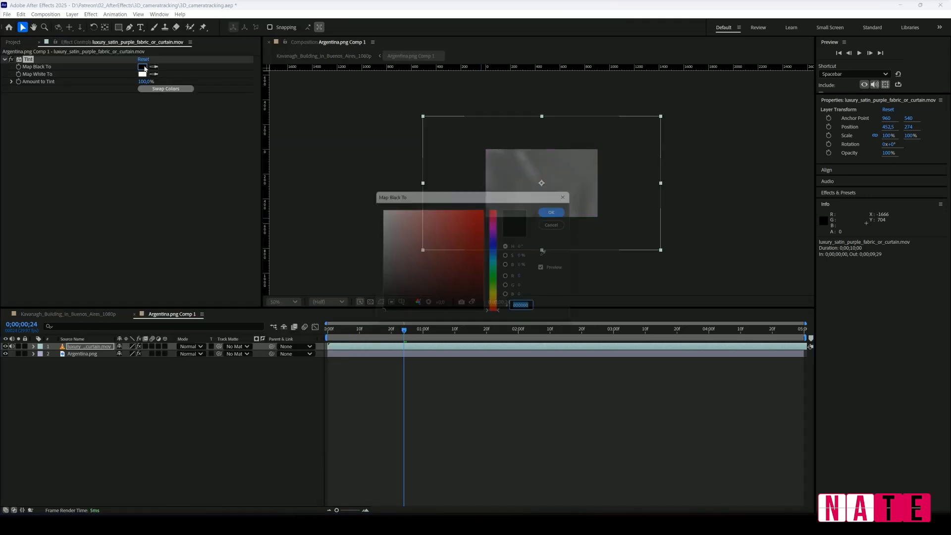
{"action": "left_click_drag", "start_coordinate": [377, 251], "coordinate": [366, 287]}
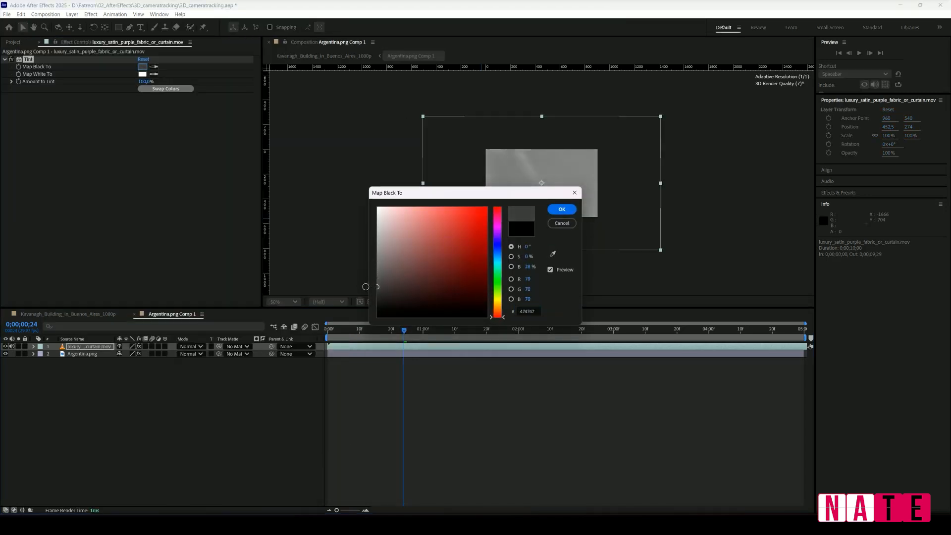
{"action": "left_click", "coordinate": [562, 209]}
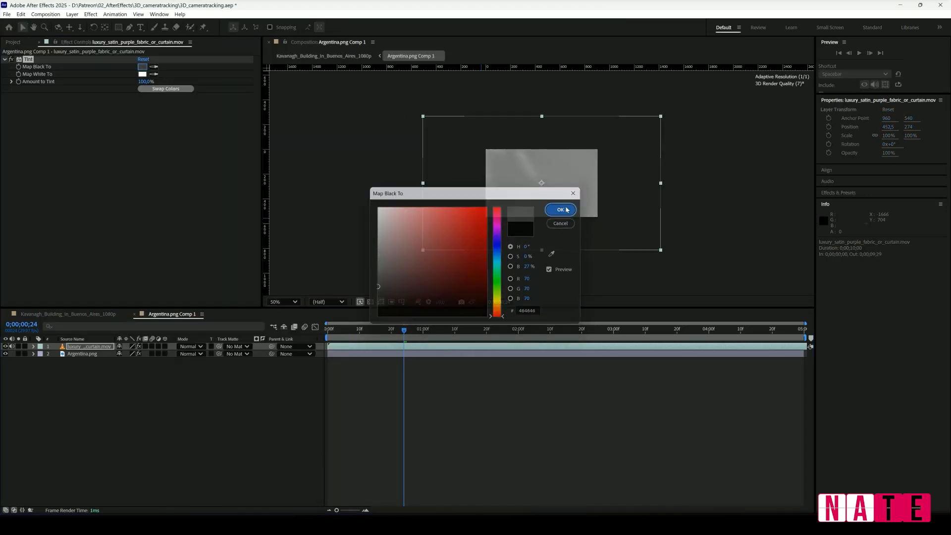
Set the flag's displacement map layer to the luxury satin fabric video, using its Effects & Masks.
{"action": "left_click", "coordinate": [93, 347]}
{"action": "left_click", "coordinate": [89, 354]}
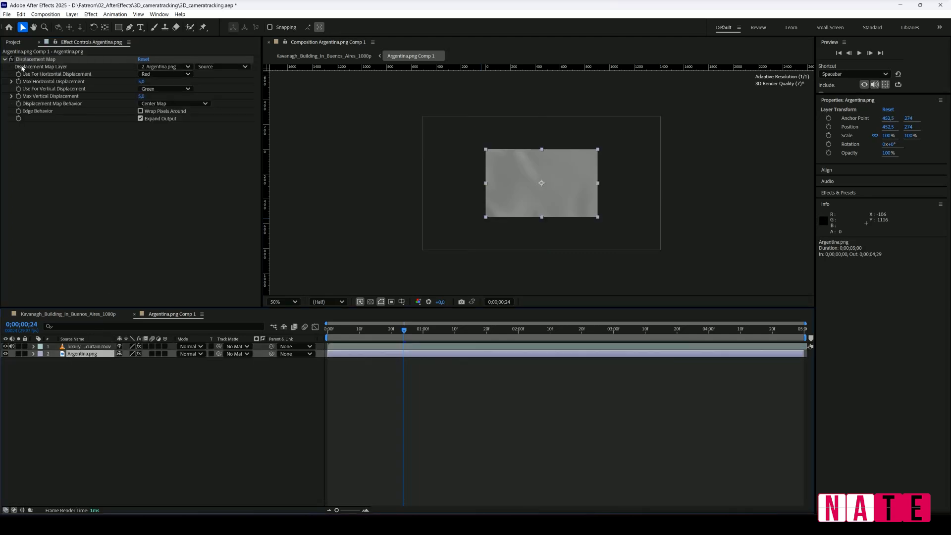
{"action": "left_click", "coordinate": [184, 70]}
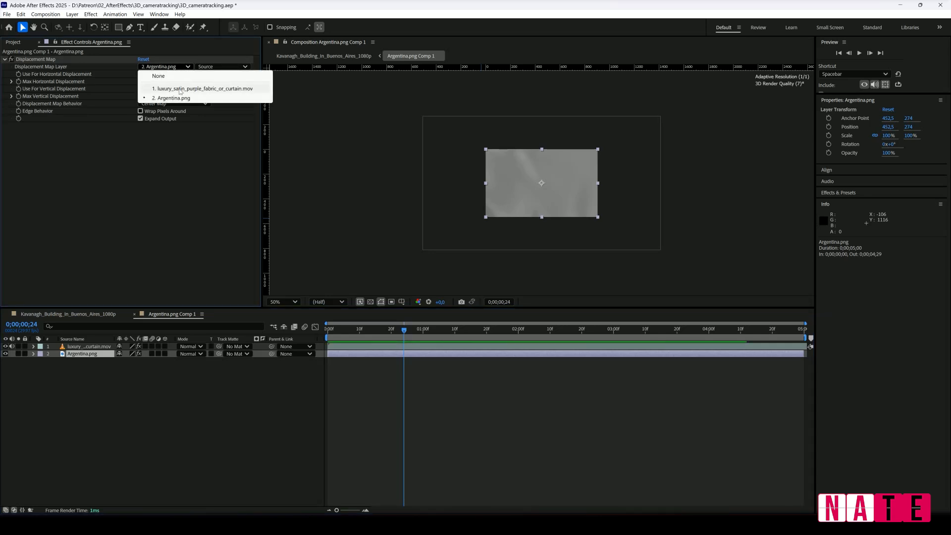
{"action": "left_click", "coordinate": [180, 89]}
{"action": "left_click", "coordinate": [222, 67]}
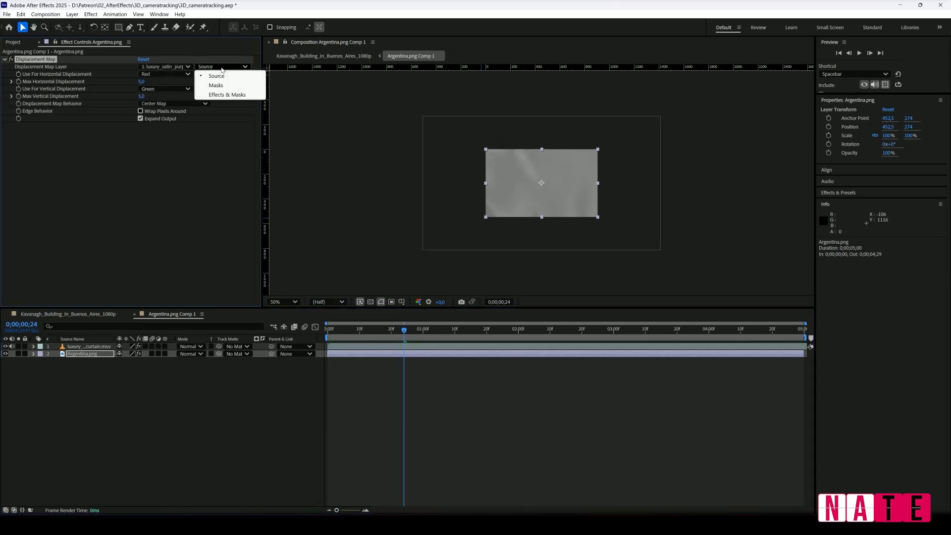
{"action": "left_click", "coordinate": [222, 94]}
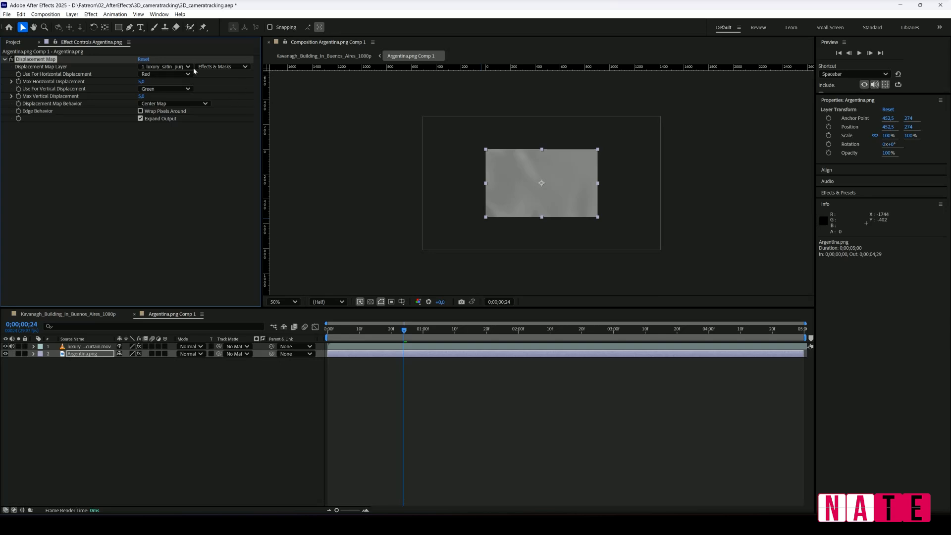
Choose new horizontal and vertical displacement channels for the flag's Displacement Map and enter 200 as the maximum displacement.
{"action": "left_click", "coordinate": [164, 74]}
{"action": "left_click", "coordinate": [158, 121]}
{"action": "left_click", "coordinate": [164, 88]}
{"action": "left_click", "coordinate": [168, 135]}
{"action": "type", "text": "200"}
{"action": "key", "text": "Tab"}
{"action": "key", "text": "Return"}
Set the fabric layer's blending mode to Soft Light and scrub through the flag animation.
{"action": "left_click", "coordinate": [152, 347]}
{"action": "left_click", "coordinate": [186, 351]}
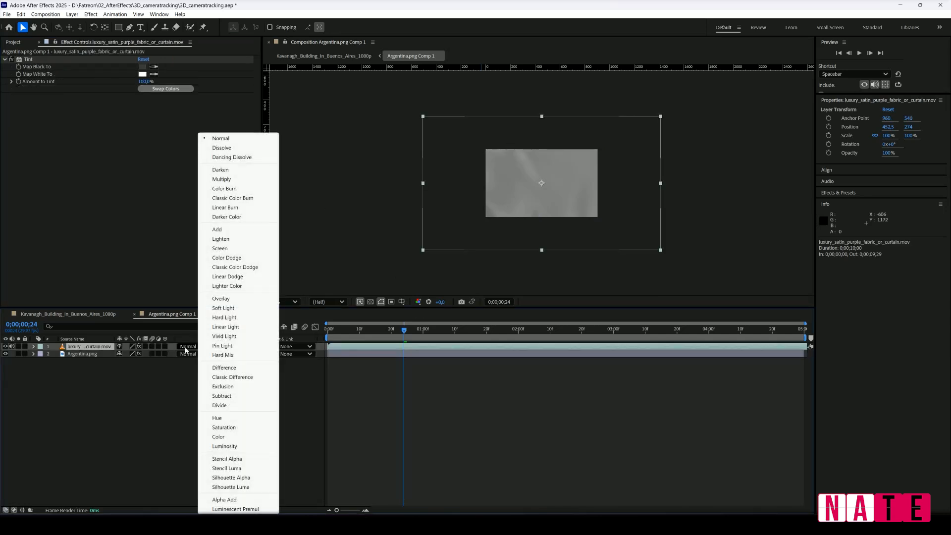
{"action": "left_click", "coordinate": [236, 309]}
{"action": "left_click_drag", "start_coordinate": [328, 332], "coordinate": [515, 332]}
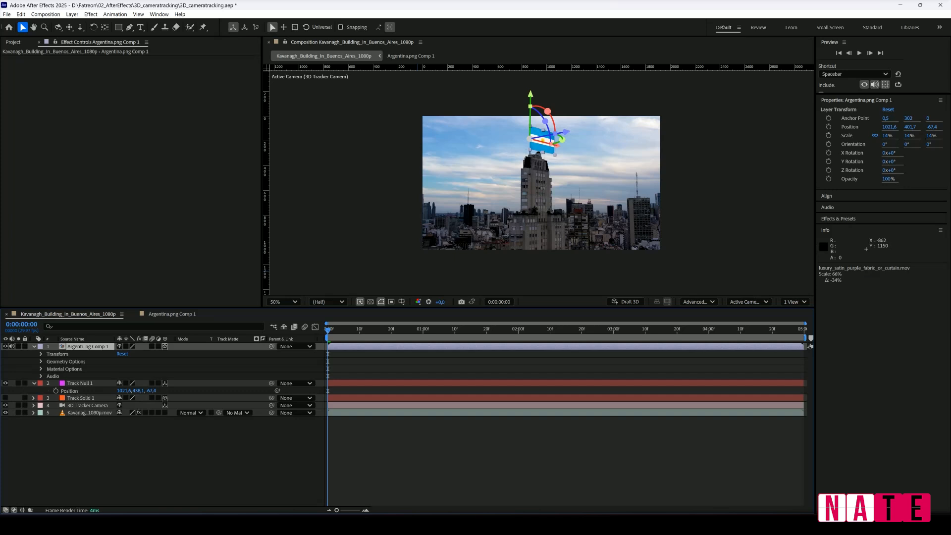
Play back the building composition to check the flag on top of the tower.
{"action": "left_click", "coordinate": [338, 327]}
{"action": "key", "text": "space"}
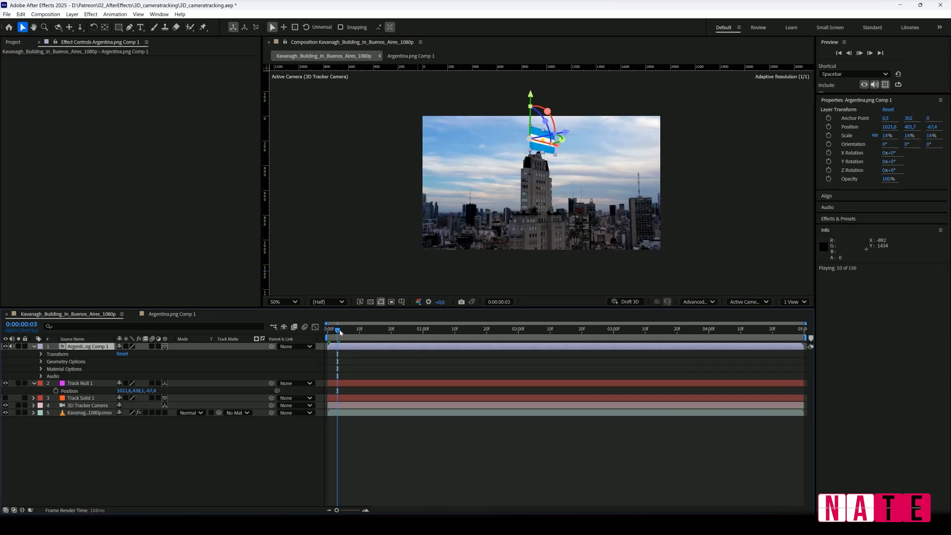
{"action": "left_click", "coordinate": [664, 452]}
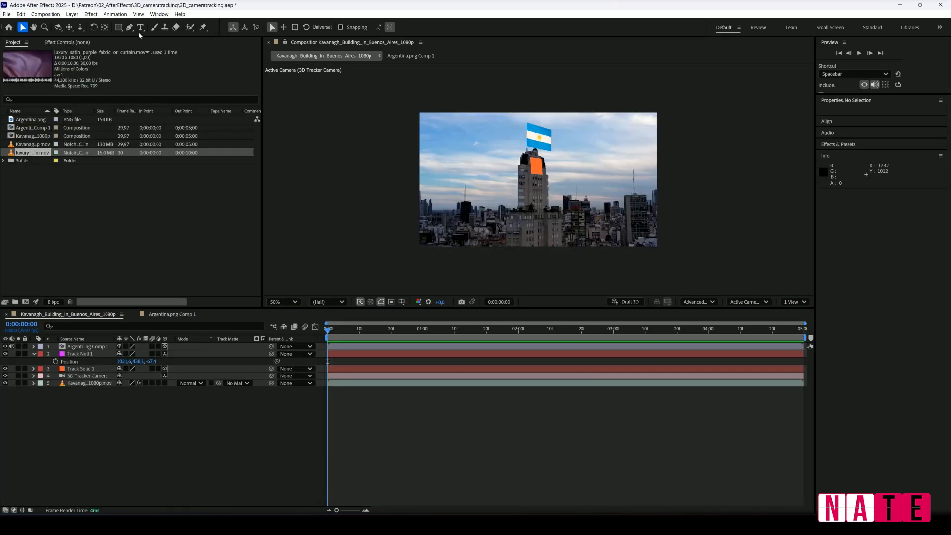
Create a text layer reading BUENOS AIRES in the sky beside the tower.
{"action": "left_click", "coordinate": [141, 28]}
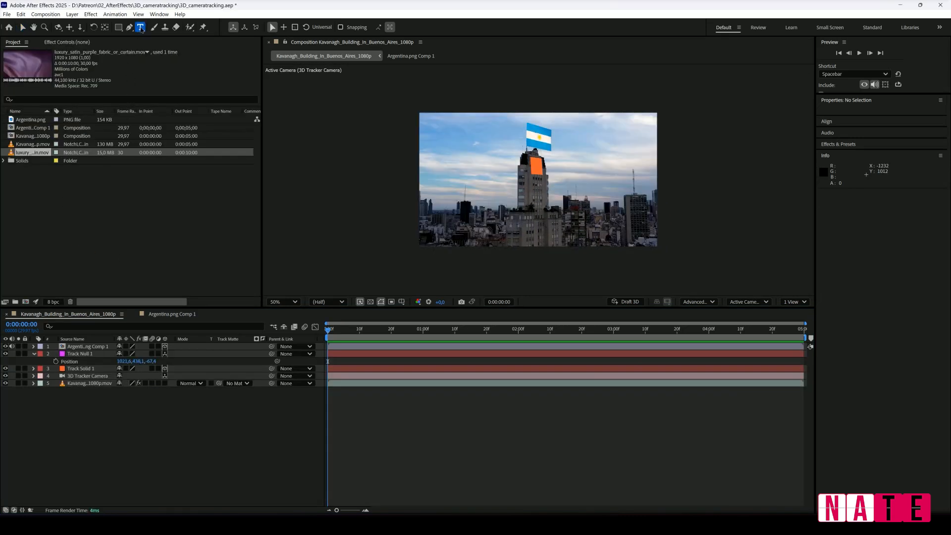
{"action": "left_click", "coordinate": [473, 164]}
{"action": "type", "text": "BUENOS AIRES"}
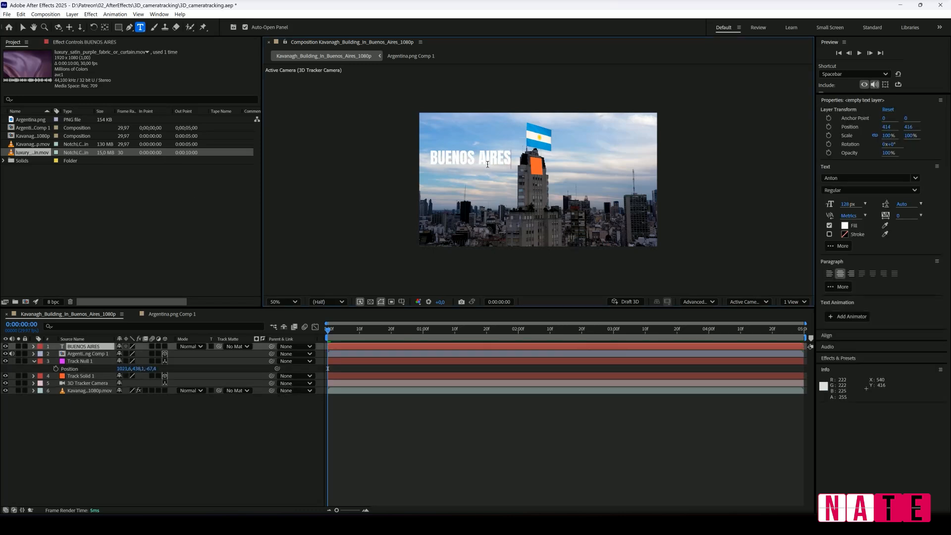
Move the BUENOS AIRES text over the tower to about 978, 436 and make it a 3D layer.
{"action": "left_click", "coordinate": [23, 27]}
{"action": "left_click_drag", "start_coordinate": [468, 159], "coordinate": [538, 162]}
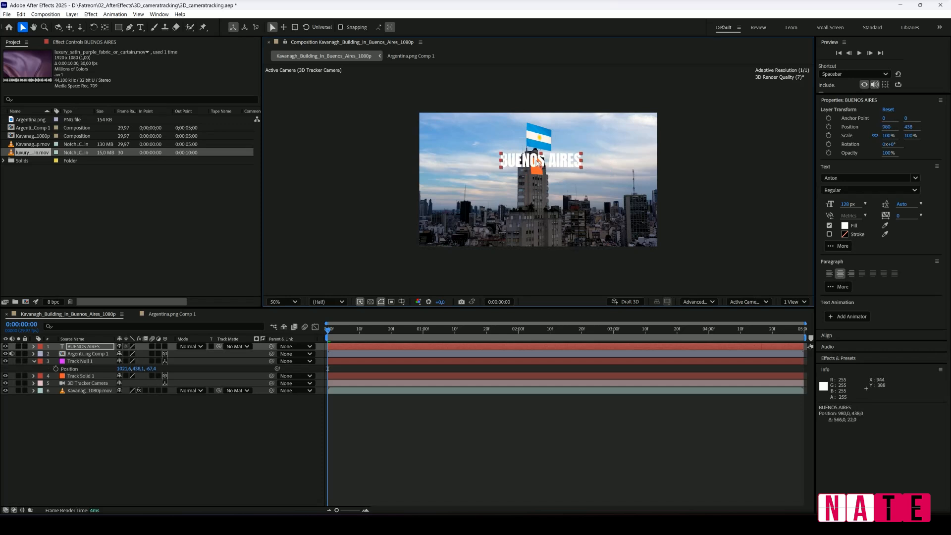
{"action": "left_click", "coordinate": [165, 346]}
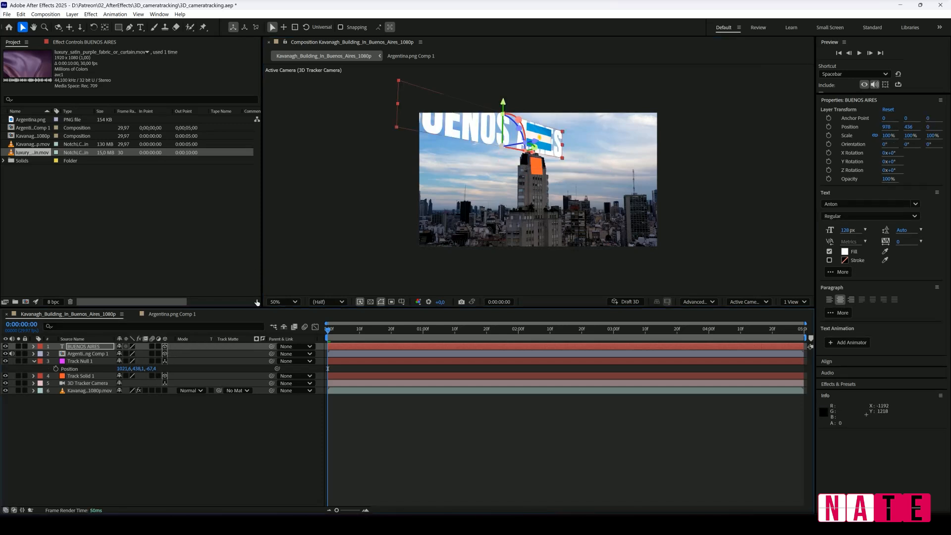
Reposition the BUENOS AIRES text in 3D space across the tower at about 1037, 539, -109.
{"action": "left_click_drag", "start_coordinate": [506, 104], "coordinate": [537, 143]}
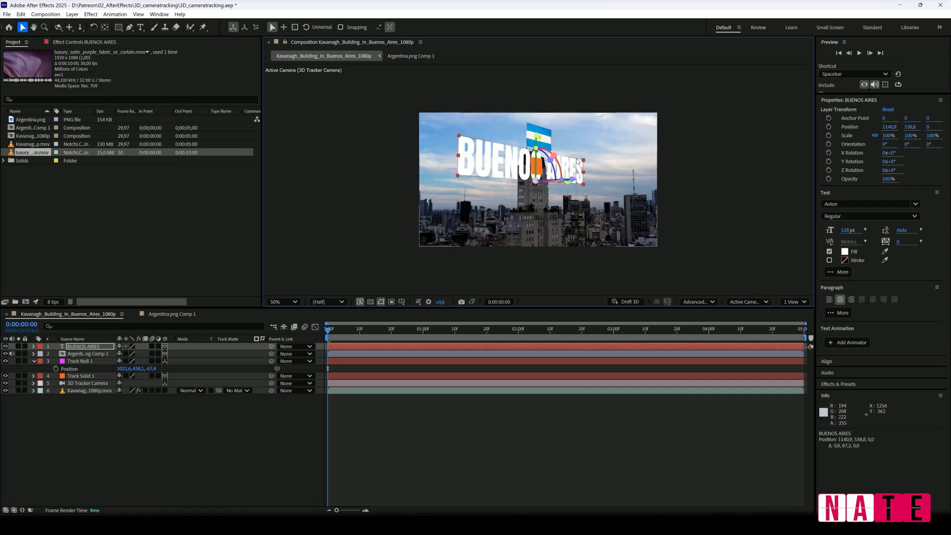
{"action": "left_click_drag", "start_coordinate": [574, 182], "coordinate": [603, 181]}
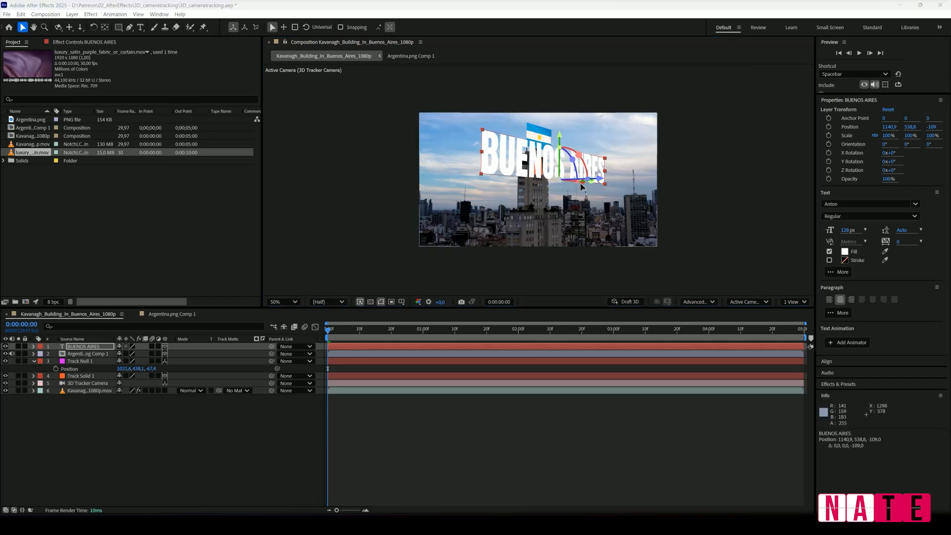
{"action": "left_click_drag", "start_coordinate": [584, 183], "coordinate": [565, 183]}
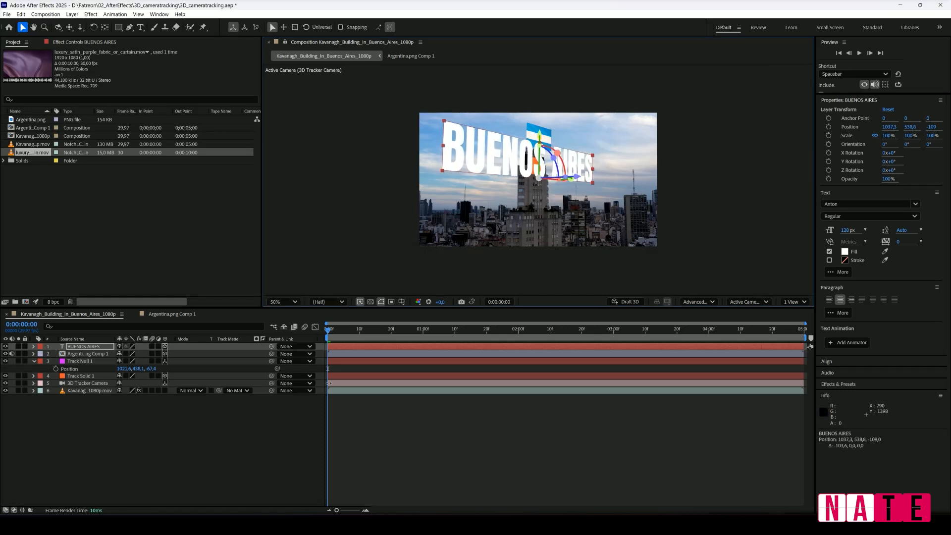
Check in the composition settings that the 3D renderer is Advanced 3D.
{"action": "right_click", "coordinate": [134, 424]}
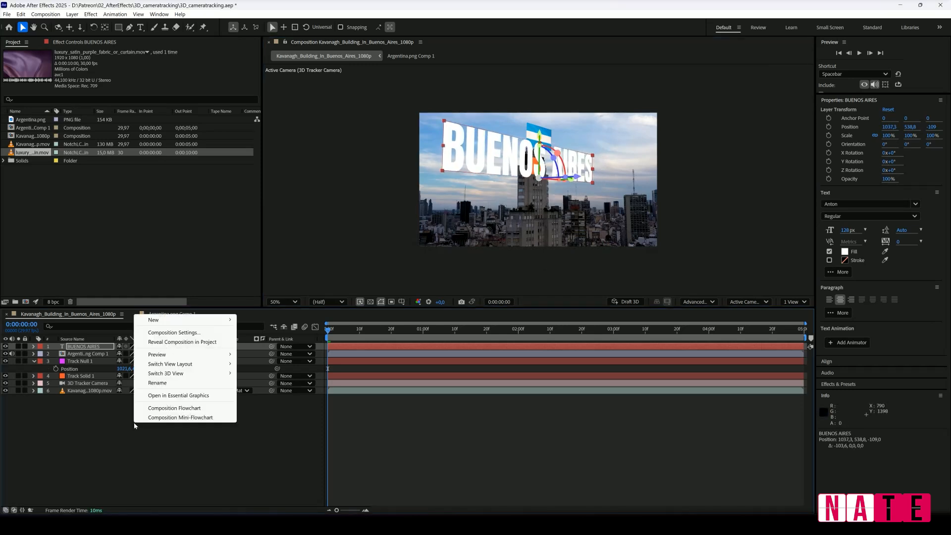
{"action": "left_click", "coordinate": [203, 333]}
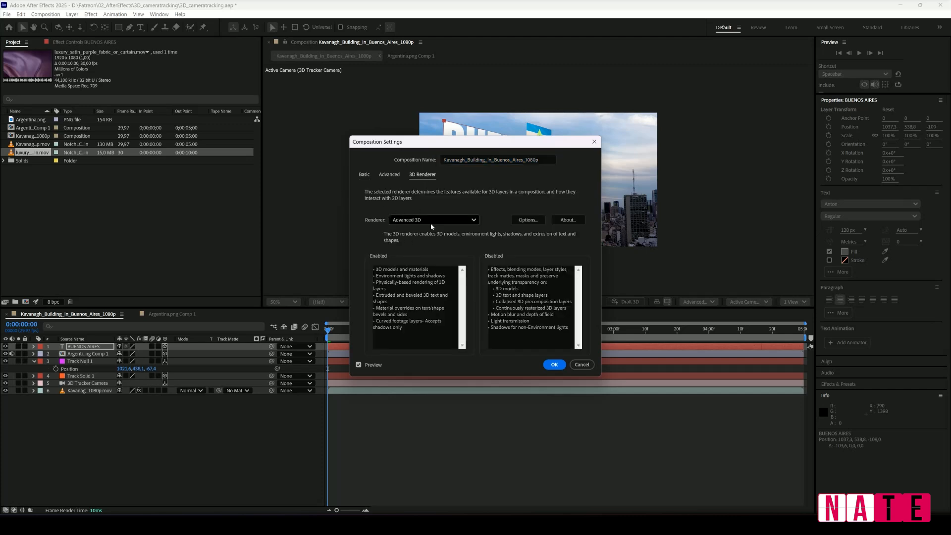
{"action": "left_click", "coordinate": [555, 365]}
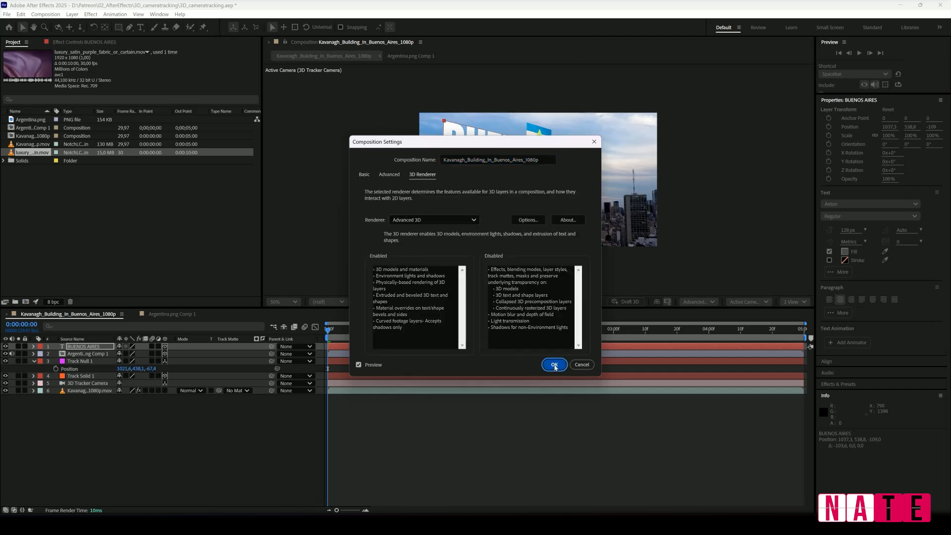
Give the BUENOS AIRES text an extrusion depth of 12 and a Concave bevel style in its geometry options.
{"action": "left_click", "coordinate": [33, 347]}
{"action": "left_click", "coordinate": [41, 370]}
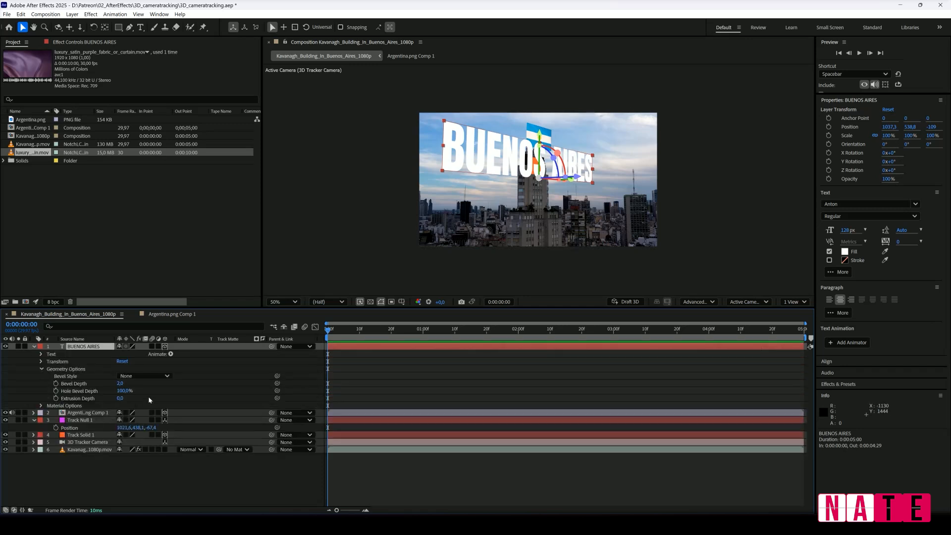
{"action": "left_click", "coordinate": [120, 398]}
{"action": "key", "text": "Return"}
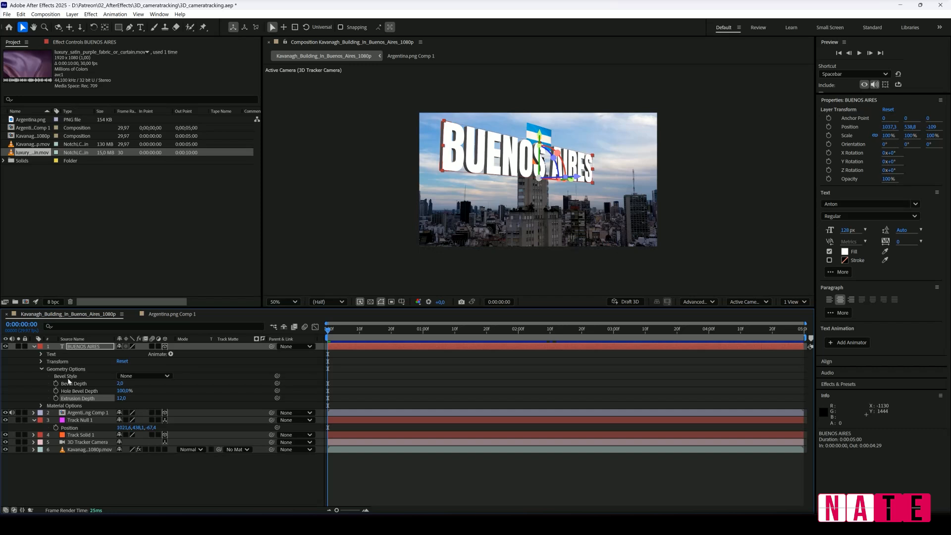
{"action": "left_click", "coordinate": [144, 376]}
{"action": "left_click", "coordinate": [143, 405]}
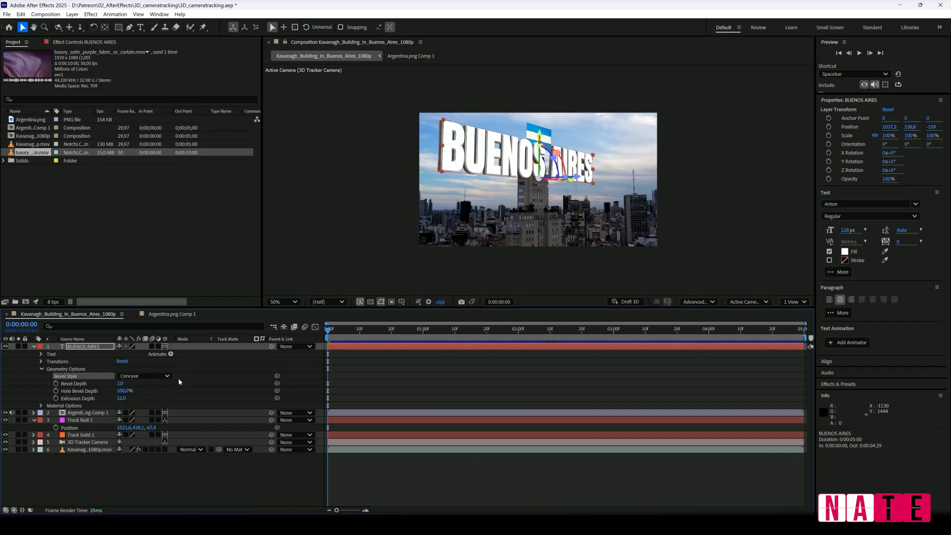
Sample the flag's blue for the BUENOS AIRES text fill and its white for the stroke.
{"action": "left_click", "coordinate": [885, 251]}
{"action": "left_click", "coordinate": [536, 127]}
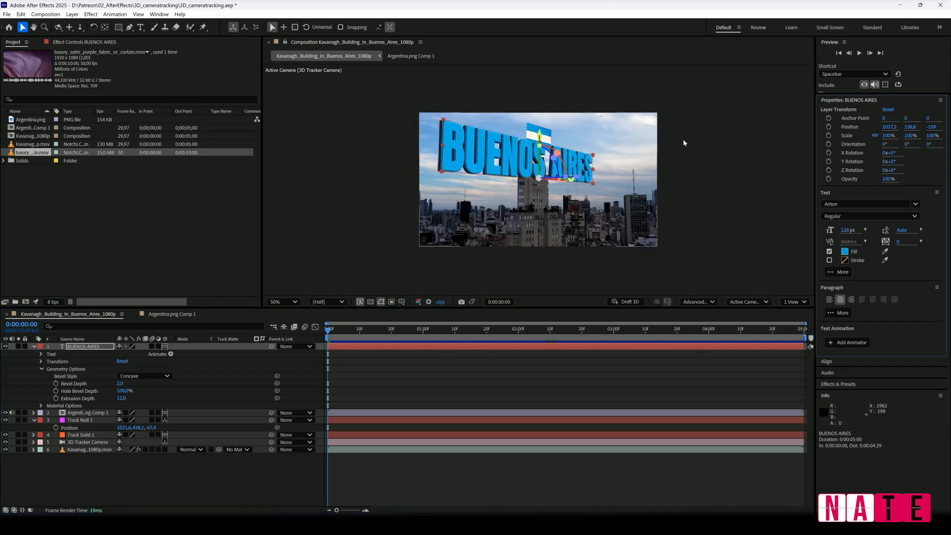
{"action": "left_click", "coordinate": [885, 260]}
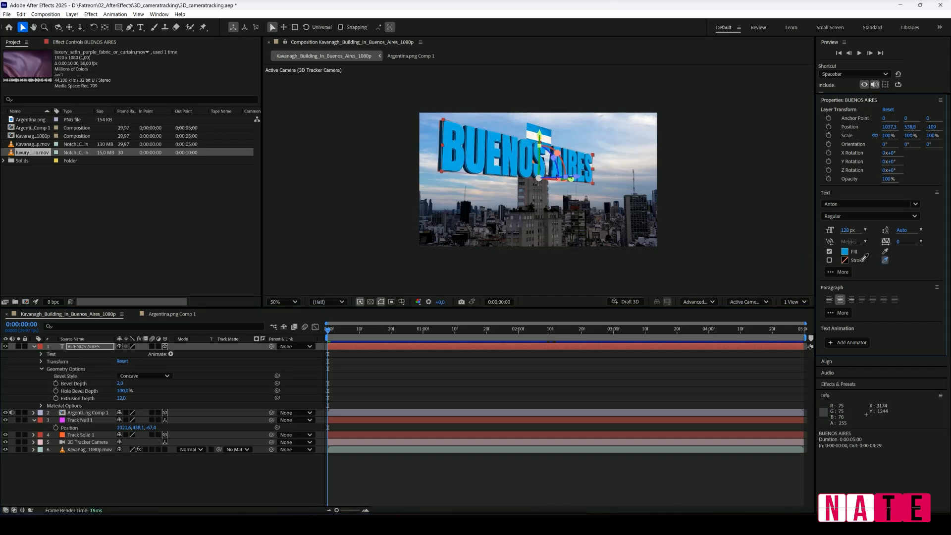
{"action": "left_click", "coordinate": [540, 132]}
Play back the composition and hide the orange Track Solid 1 layer.
{"action": "key", "text": "space"}
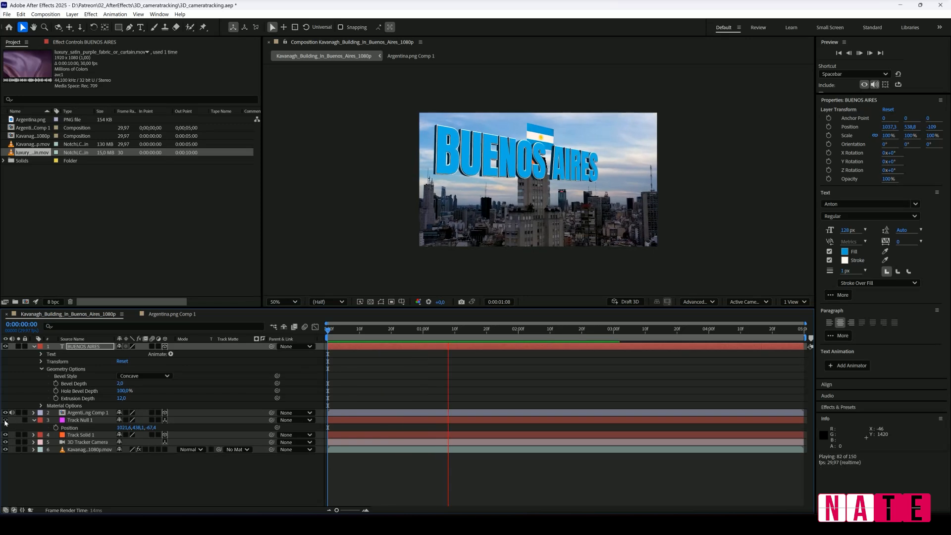
{"action": "left_click", "coordinate": [6, 435]}
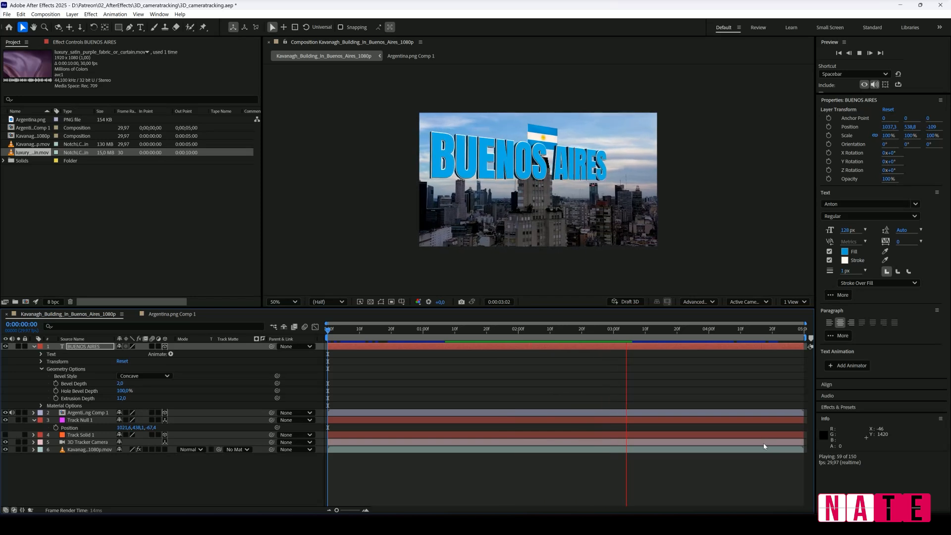
Add a new adjustment layer above all the other layers in the building composition.
{"action": "right_click", "coordinate": [108, 359]}
{"action": "mouse_move", "coordinate": [204, 365]}
{"action": "left_click", "coordinate": [245, 434]}
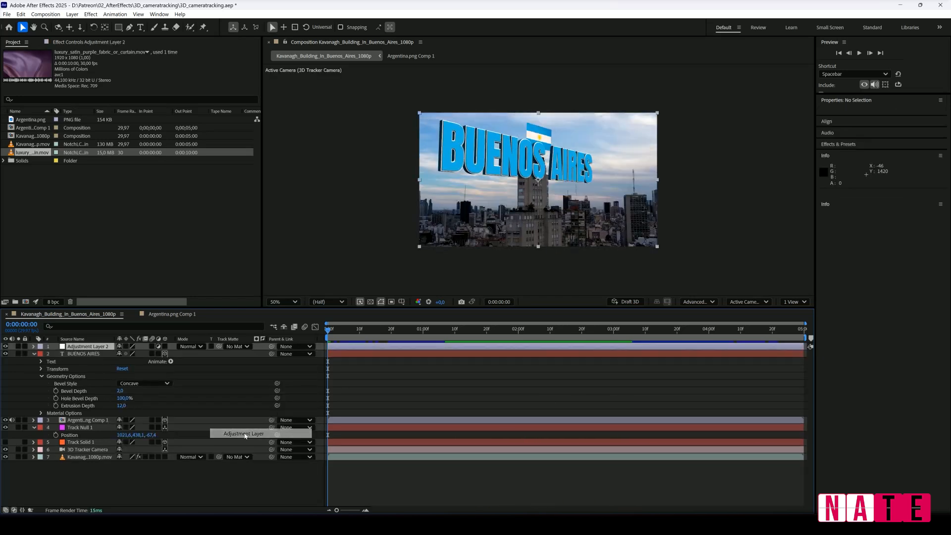
Apply the Lumetri Color effect to the adjustment layer and open its list of creative looks.
{"action": "right_click", "coordinate": [72, 350]}
{"action": "mouse_move", "coordinate": [99, 219]}
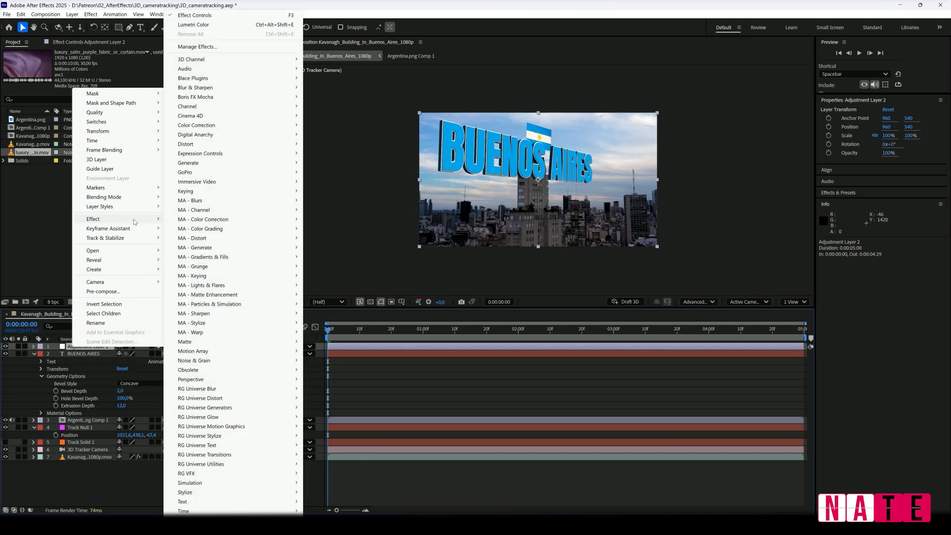
{"action": "mouse_move", "coordinate": [233, 125]}
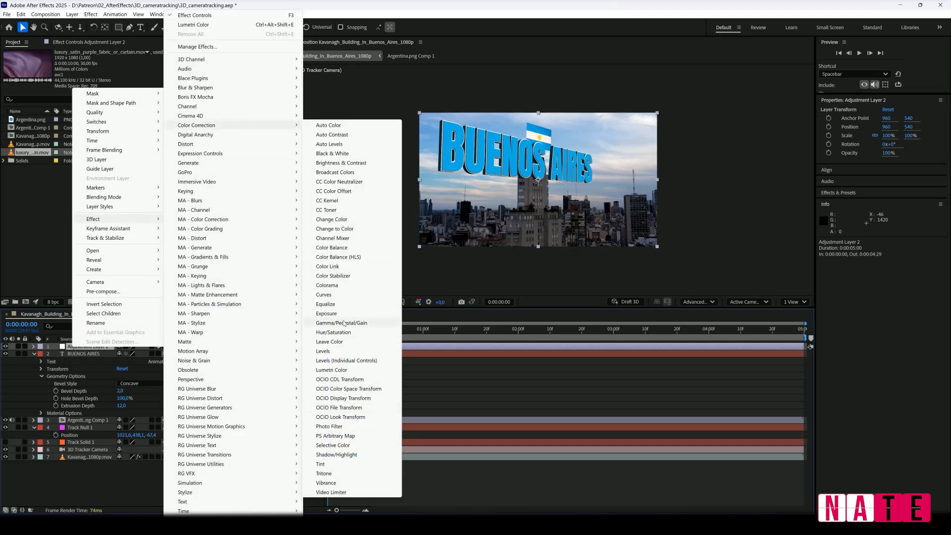
{"action": "left_click", "coordinate": [366, 370]}
{"action": "left_click", "coordinate": [147, 89]}
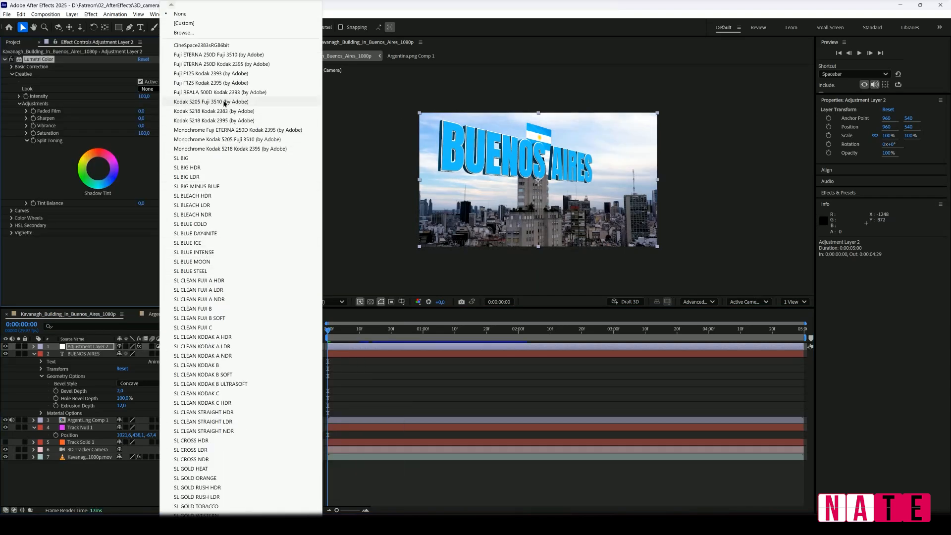